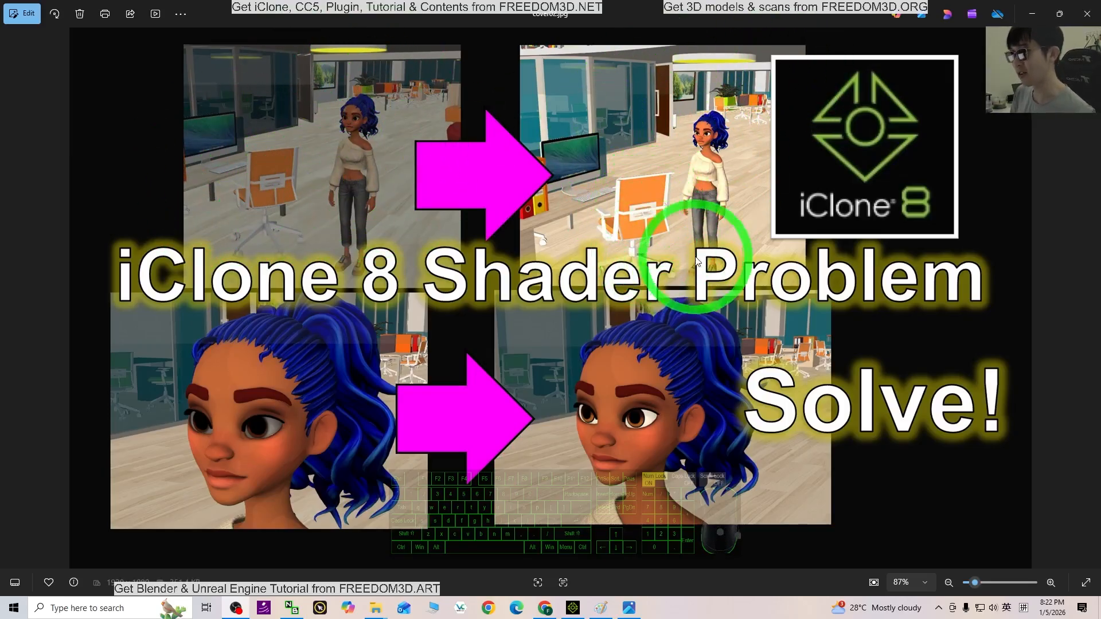
- Switch to iClone 8 and examine the office scene around the blue-haired character at different distances and angles
left_click(572, 608)
scroll(653, 289, "down", 3)
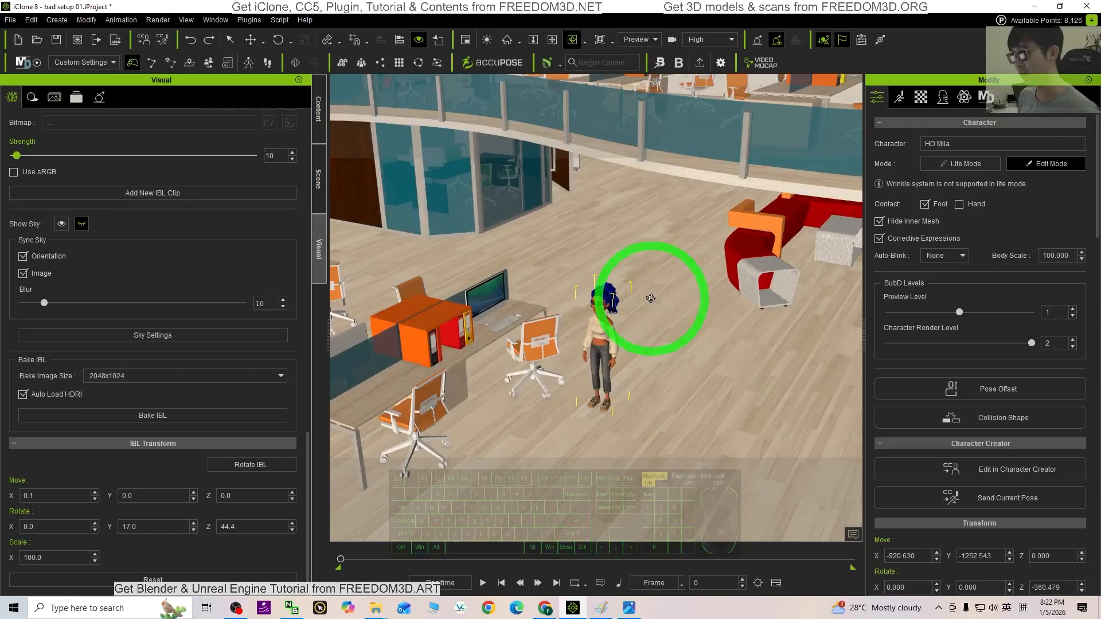
scroll(649, 315, "down", 5)
scroll(615, 372, "up", 7, "shift")
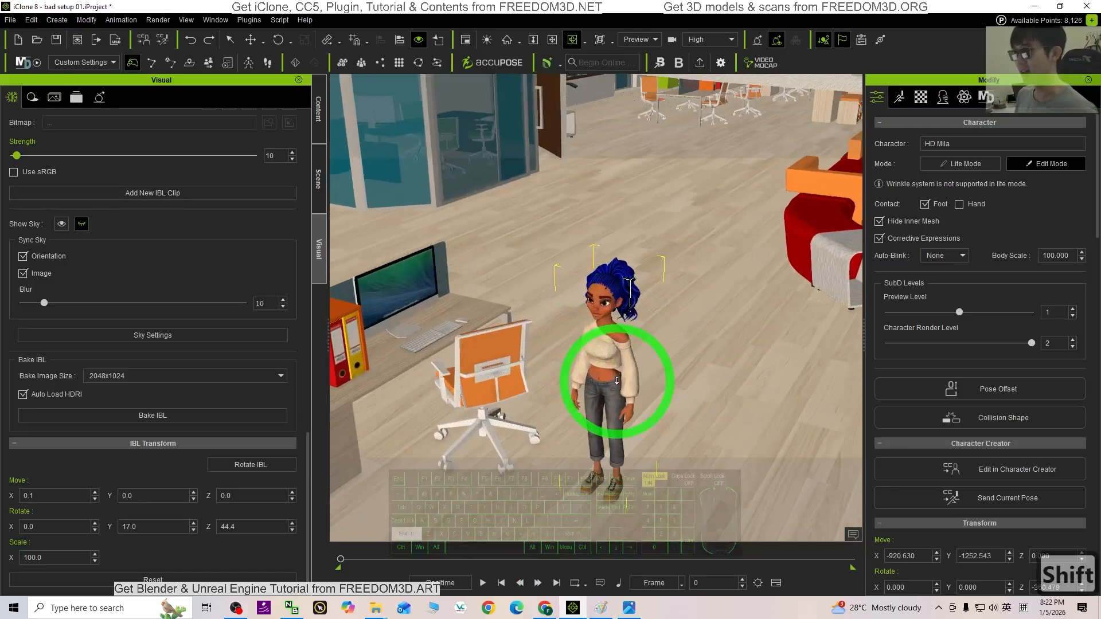
key("c")
left_click_drag(616, 381, 489, 383)
left_click_drag(719, 354, 854, 347)
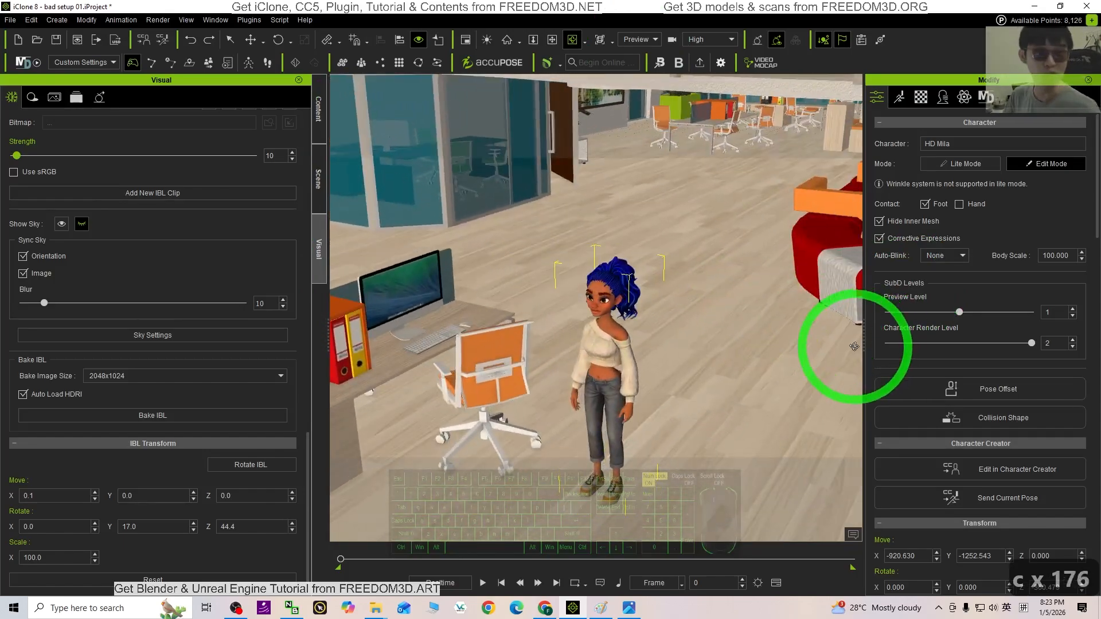
left_click(629, 607)
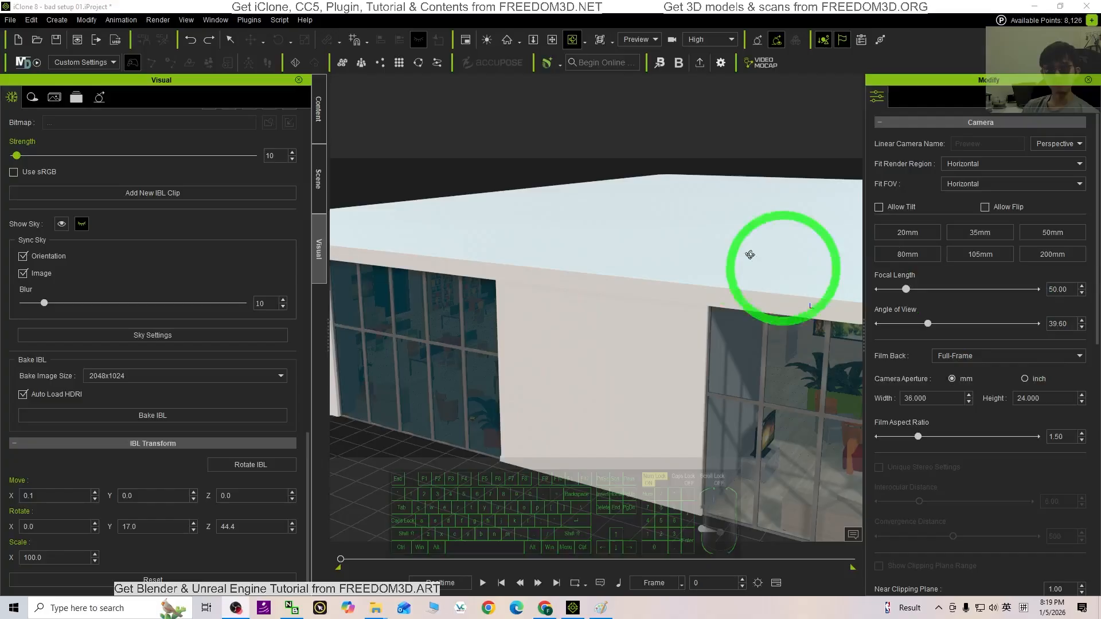
- Examine the shading of the office building from outside and of the character standing inside it
scroll(578, 317, "up", 6, "shift")
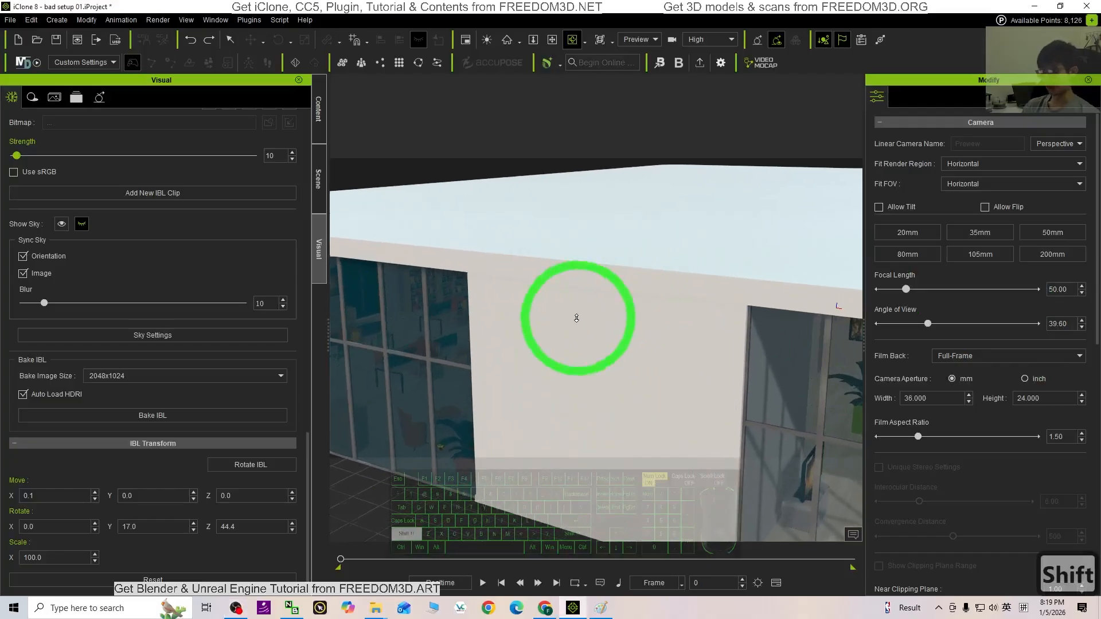
scroll(677, 270, "up", 2, "shift")
scroll(676, 270, "up", 3, "shift")
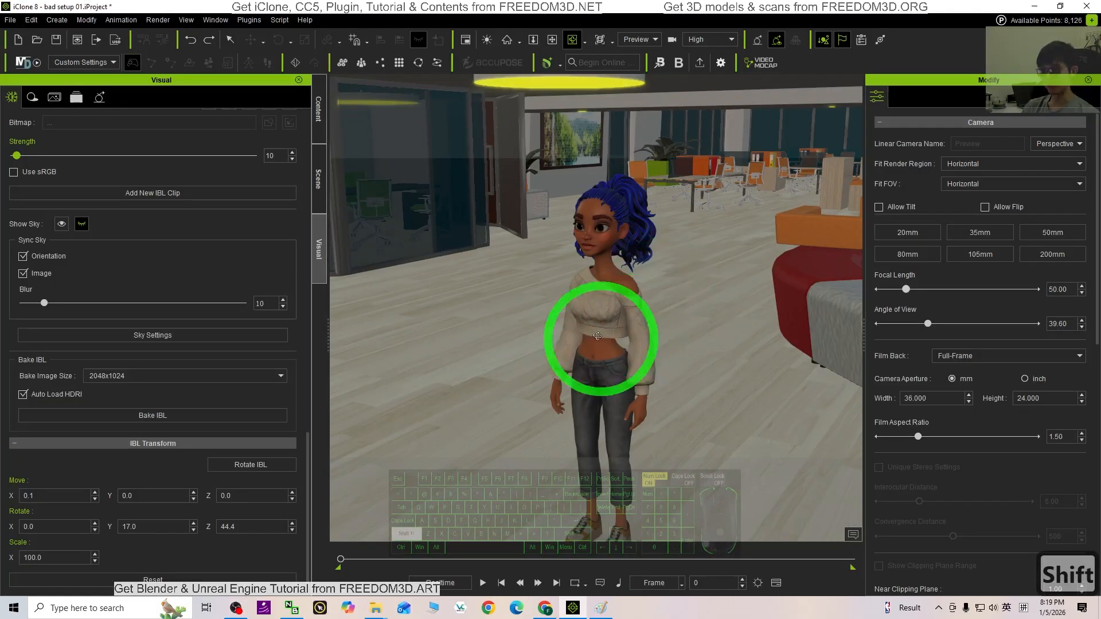
scroll(651, 280, "down", 8, "shift")
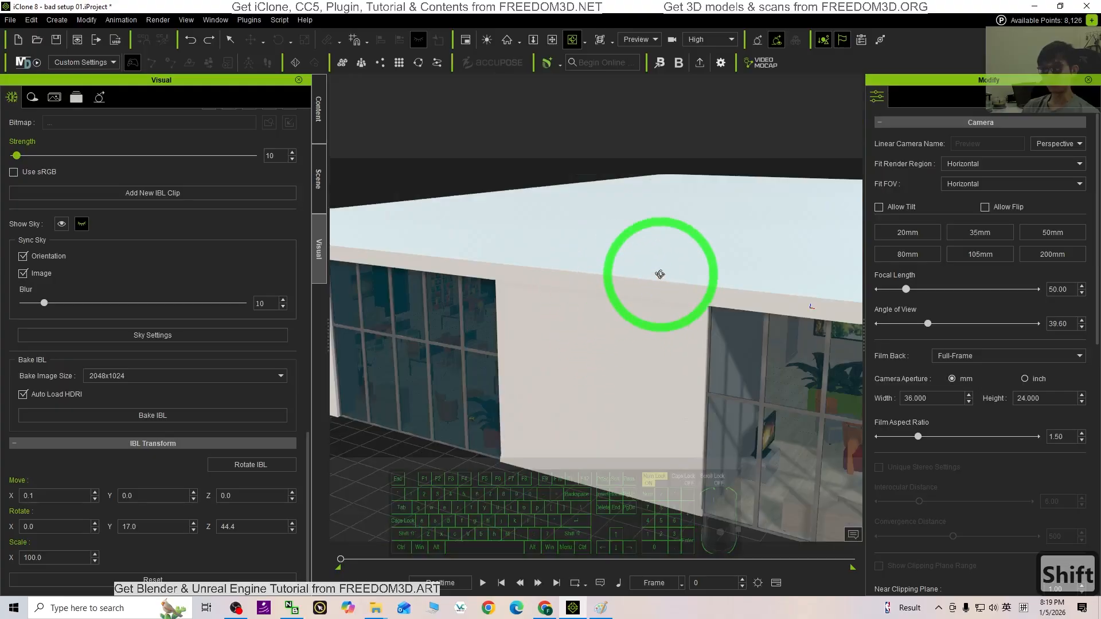
key("x")
key("c")
left_click_drag(659, 275, 624, 310)
scroll(662, 316, "down", 2, "shift")
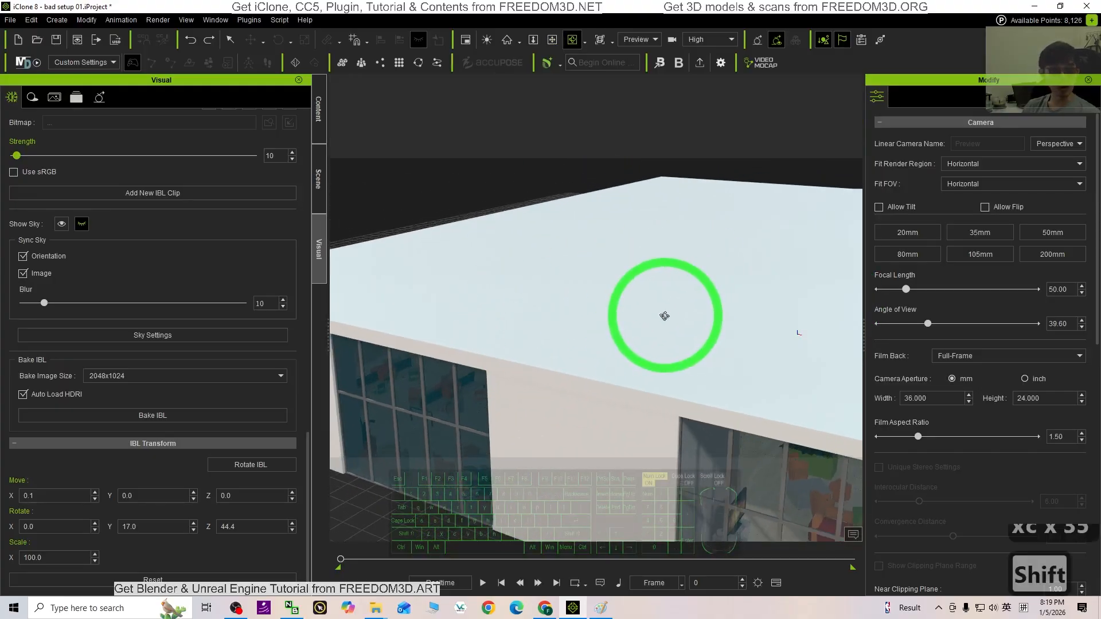
scroll(651, 418, "up", 3, "shift")
scroll(652, 427, "down", 3, "shift")
key("c")
left_click_drag(652, 428, 668, 367)
scroll(675, 445, "up", 8, "shift")
key("x")
scroll(676, 372, "up", 4)
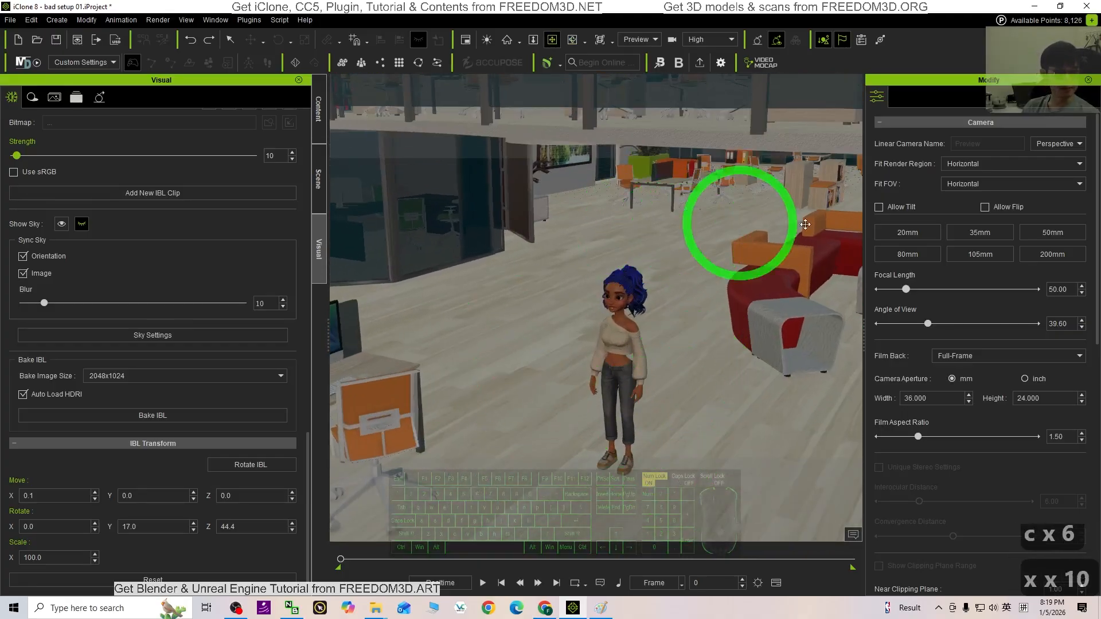
- Compare the character's skin shading close up and from across the office
left_click(946, 328)
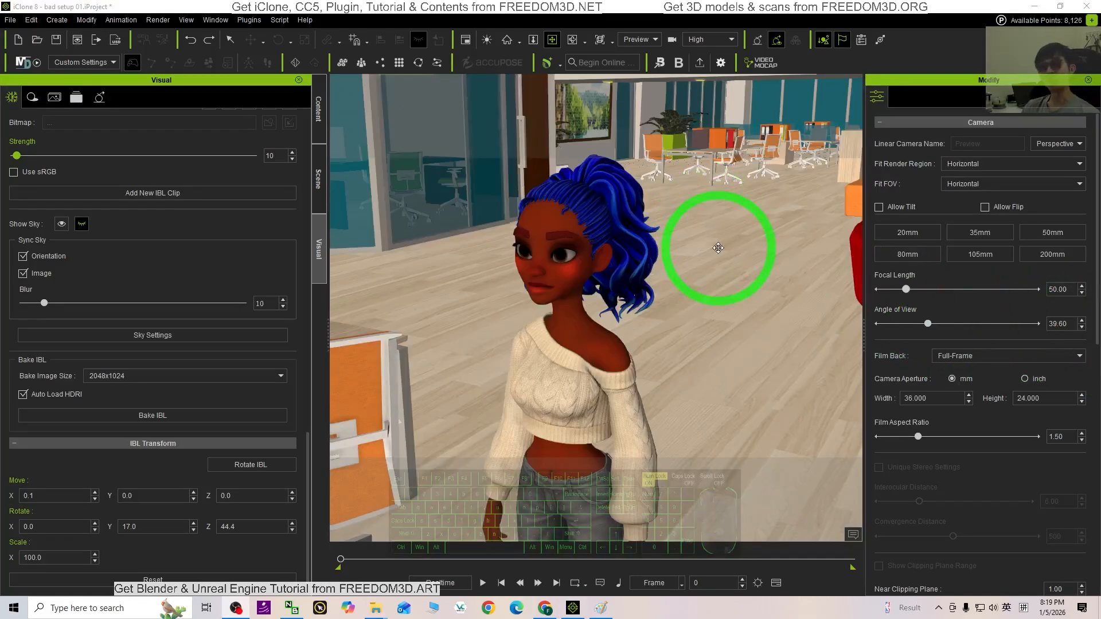
scroll(701, 286, "down", 6)
scroll(699, 287, "down", 4, "shift")
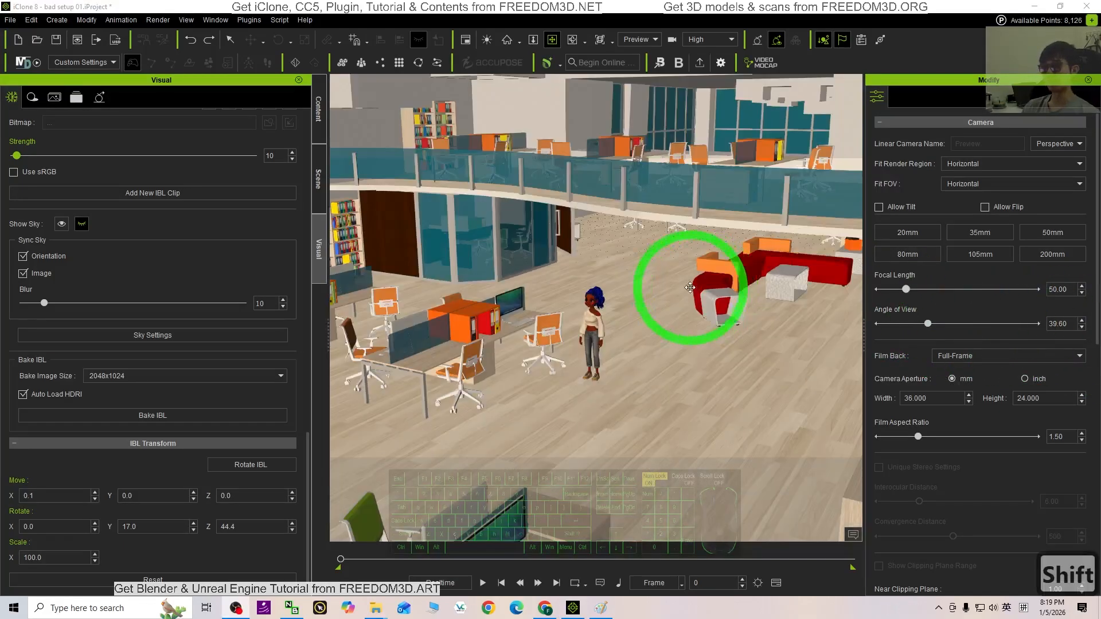
scroll(668, 298, "down", 1, "shift")
scroll(651, 355, "up", 4, "shift")
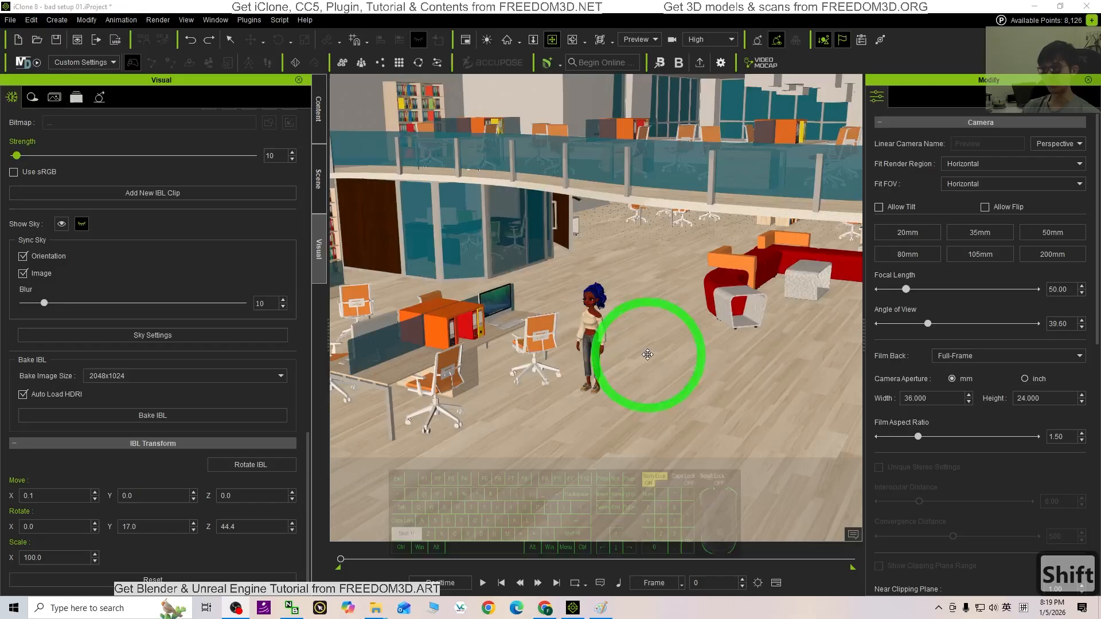
scroll(591, 277, "up", 2, "shift")
mouse_move(655, 362)
middle_mouse_down()
mouse_move(613, 381)
mouse_move(669, 367)
middle_mouse_up()
key("q")
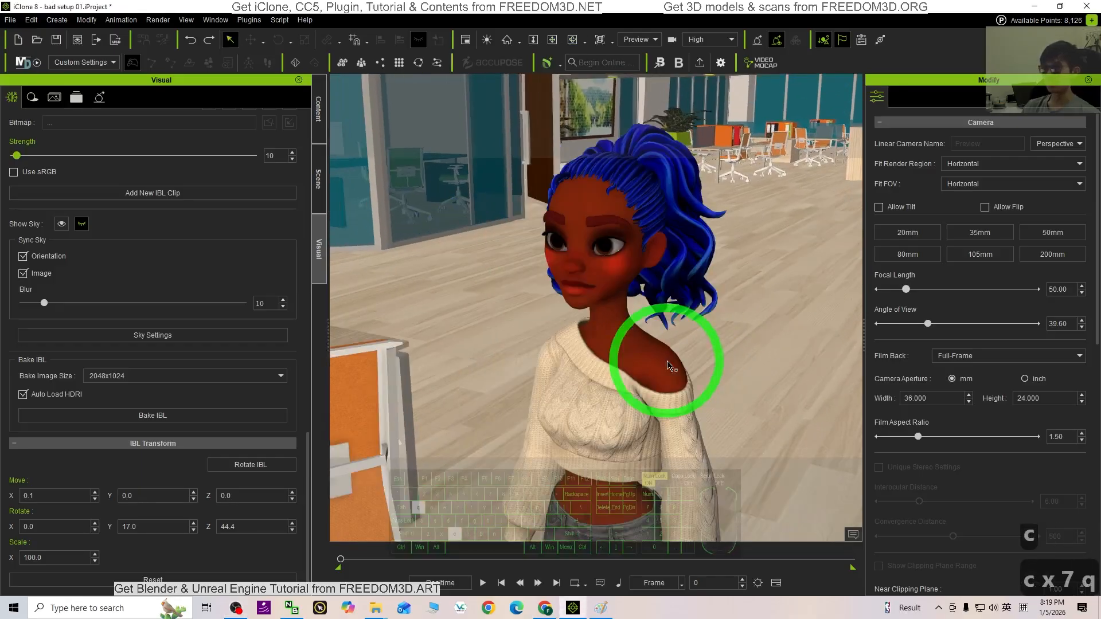
key("c")
left_click_drag(623, 345, 636, 312)
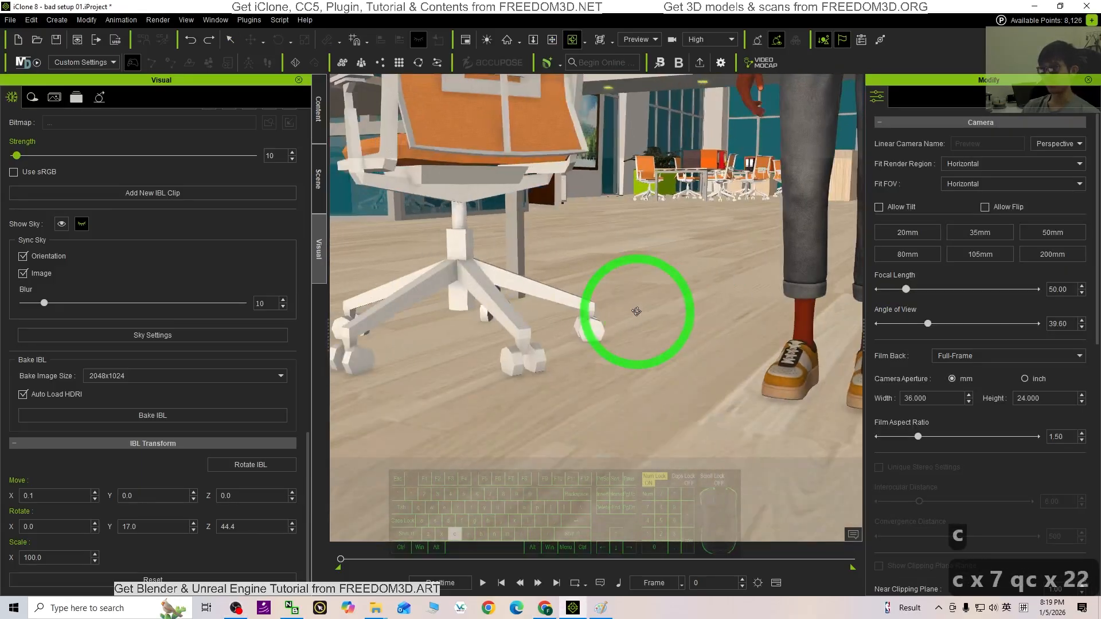
- Select the HD Mila character and examine the shading of her skin from different camera positions
scroll(700, 250, "down", 2)
scroll(700, 250, "down", 2)
key("x")
left_click_drag(700, 250, 637, 339)
key("c")
left_click_drag(636, 338, 687, 299)
scroll(515, 328, "up", 5)
key("q")
key("q")
left_click(441, 396)
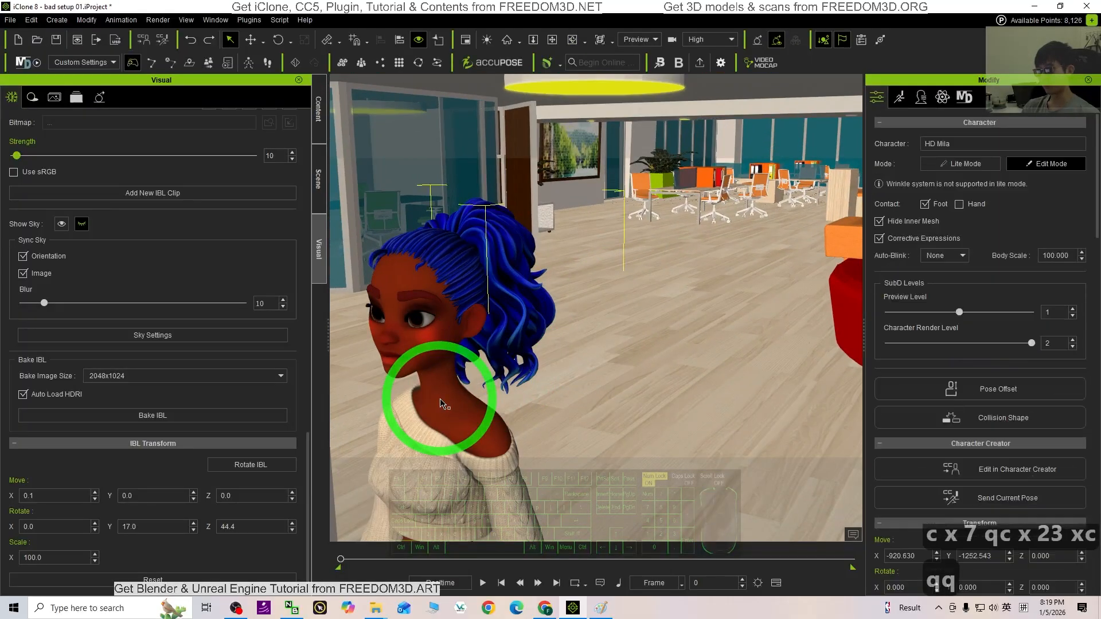
key("x")
left_click_drag(463, 394, 560, 352)
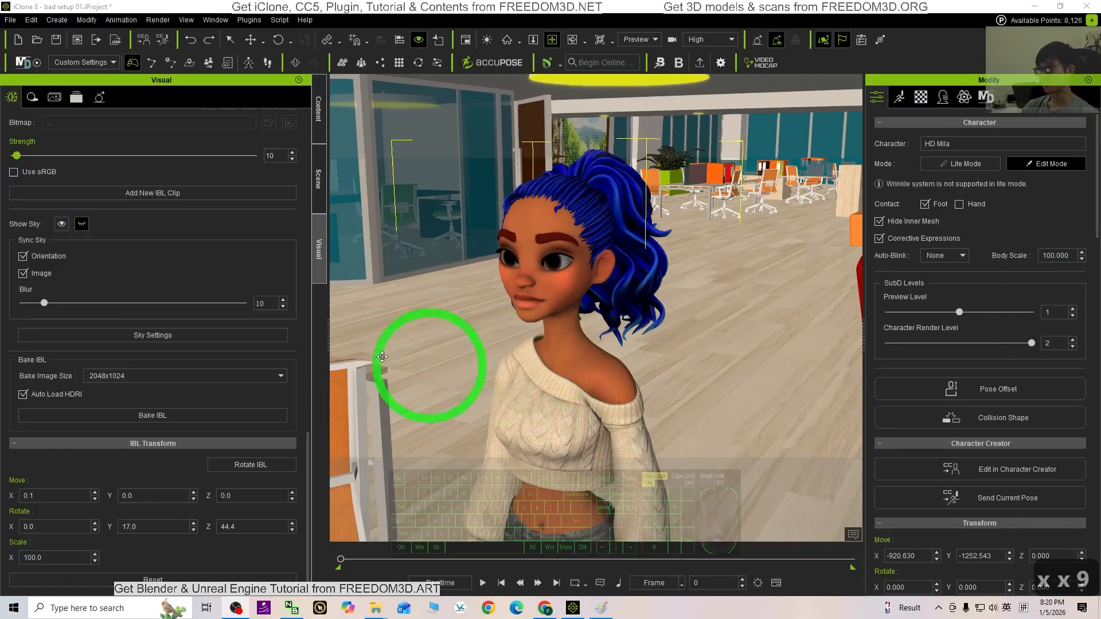
left_click_drag(541, 309, 690, 260)
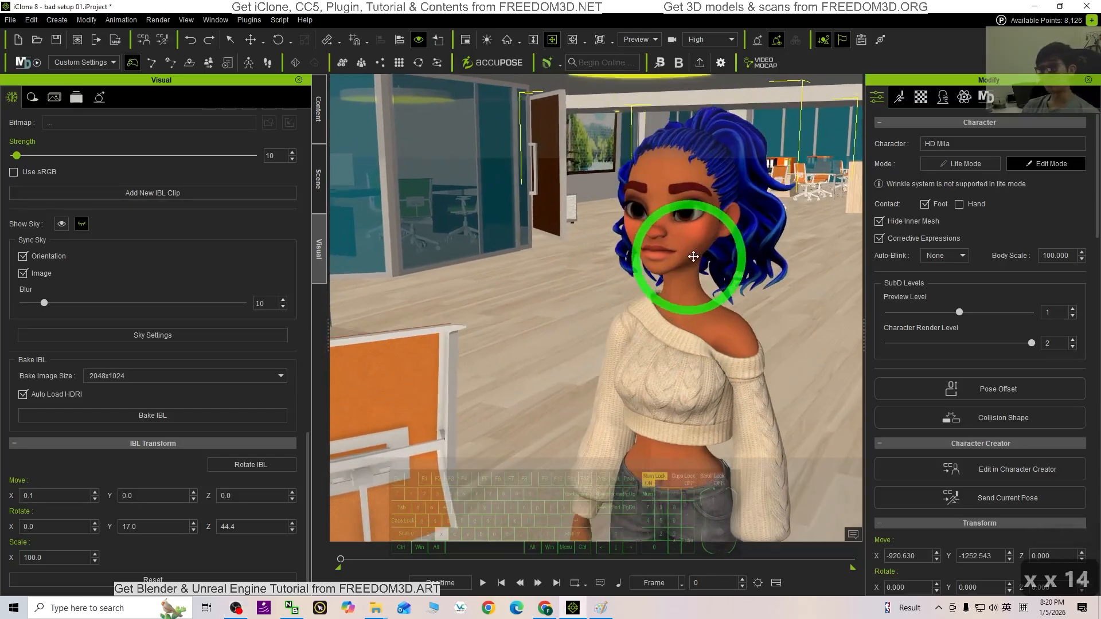
- Examine the shading of the character's face and eyes close up and from farther away
scroll(665, 292, "down", 5)
key("c")
left_click_drag(637, 340, 693, 276)
key("x")
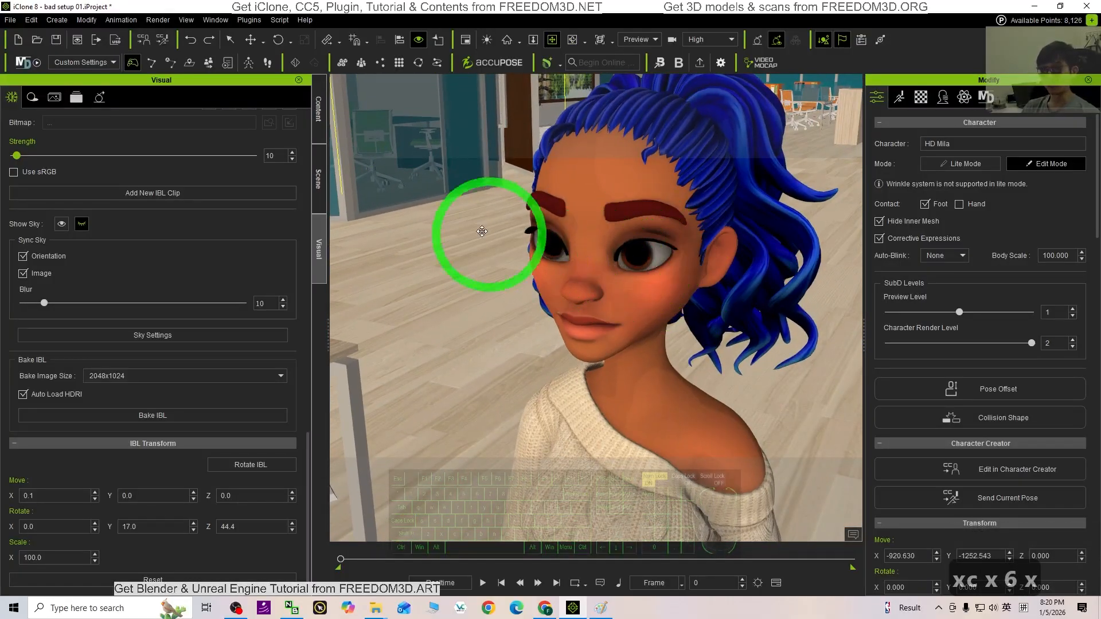
left_click_drag(481, 231, 575, 255)
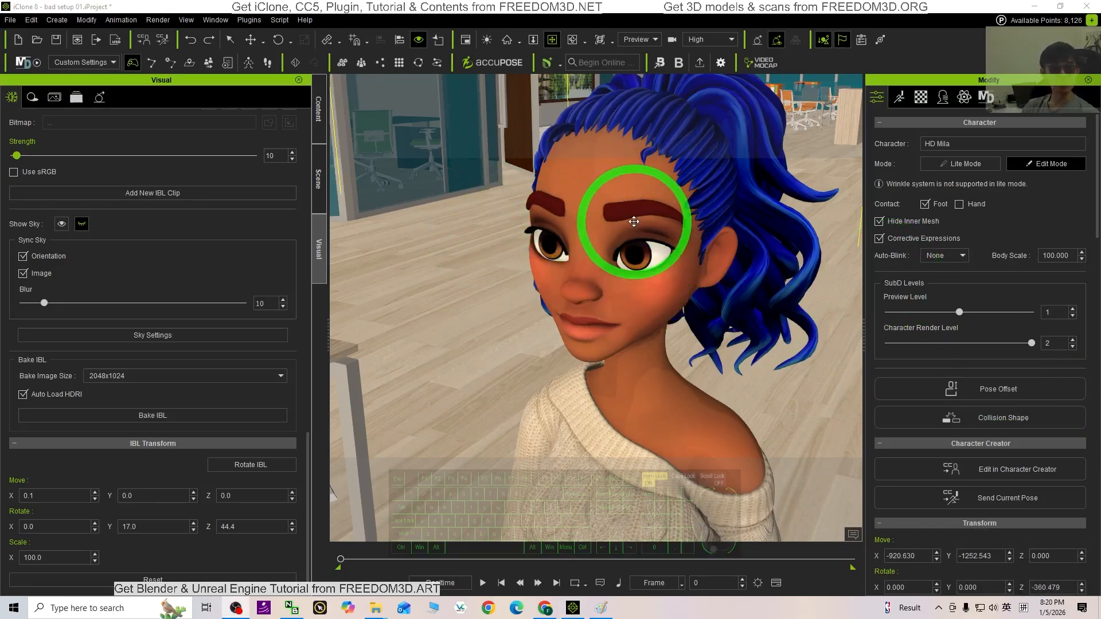
scroll(633, 221, "down", 5)
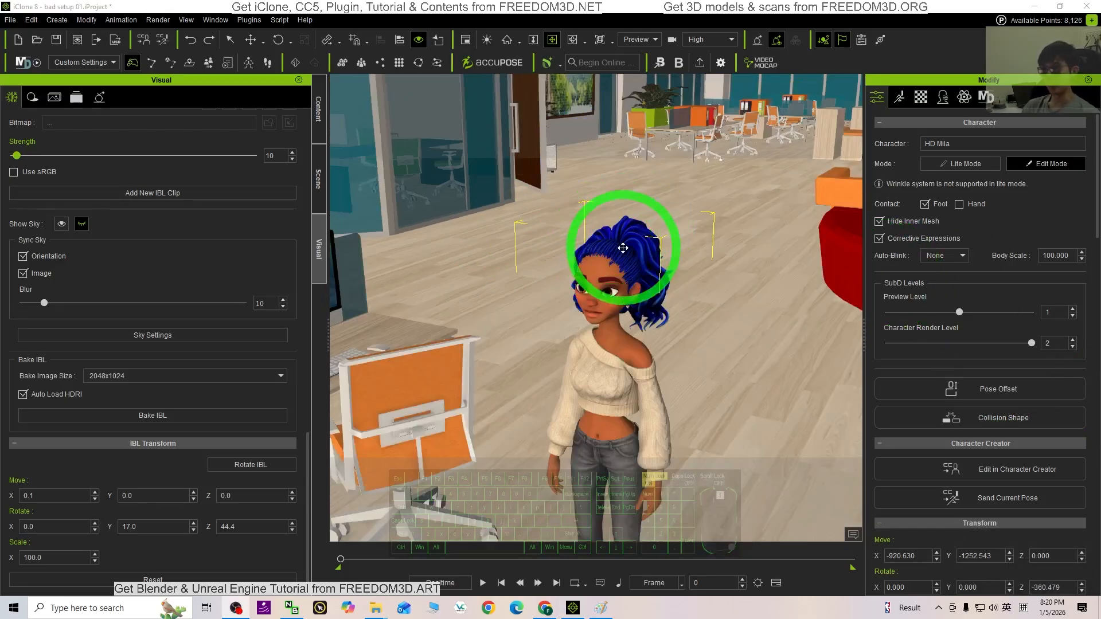
scroll(622, 248, "up", 5)
scroll(595, 270, "down", 5)
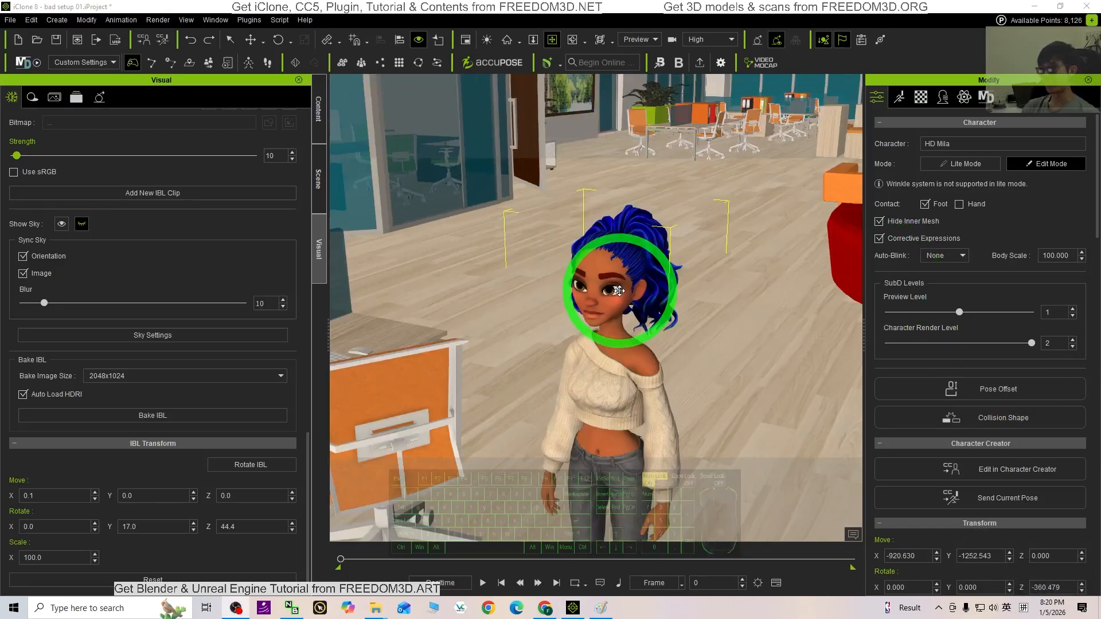
left_click_drag(625, 358, 643, 372)
key("c")
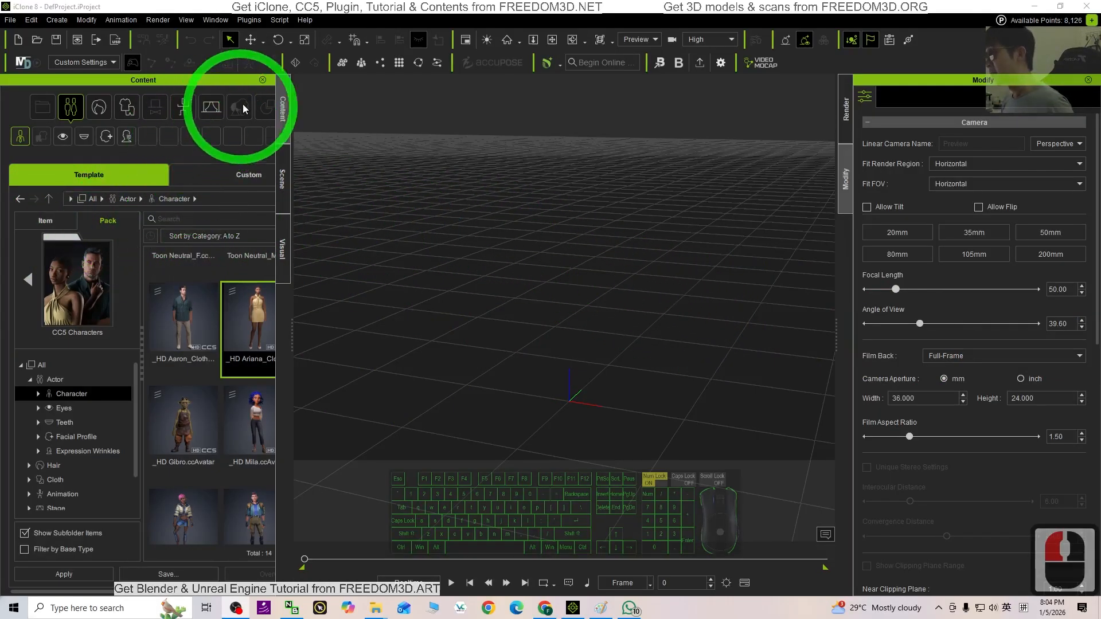
- Widen the content library, show its template items and open the Props category
left_click_drag(291, 331, 314, 331)
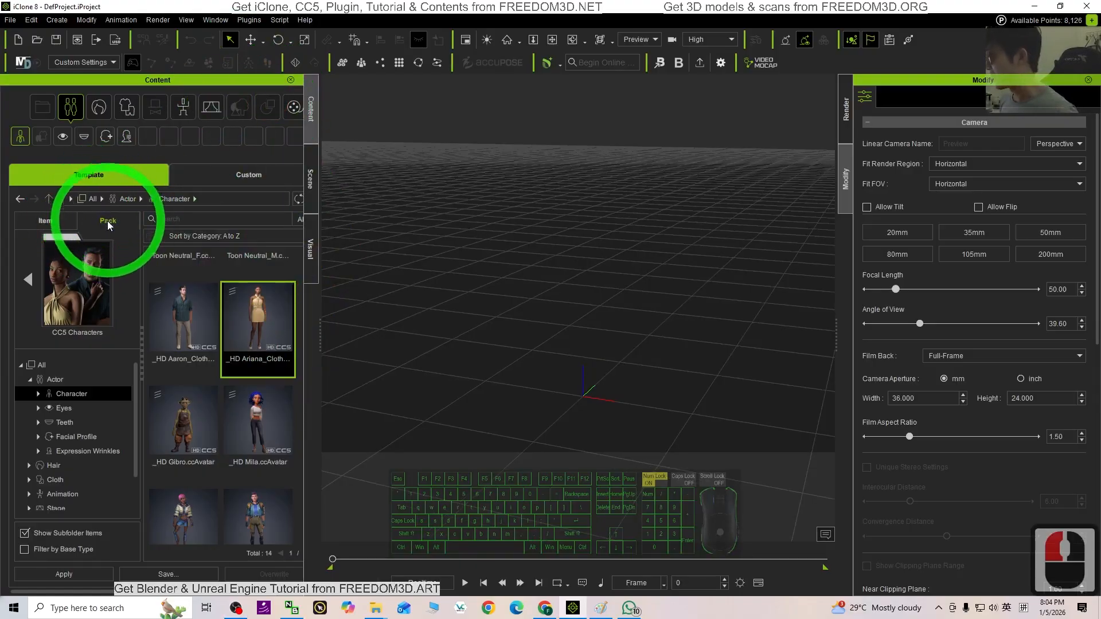
left_click(32, 221)
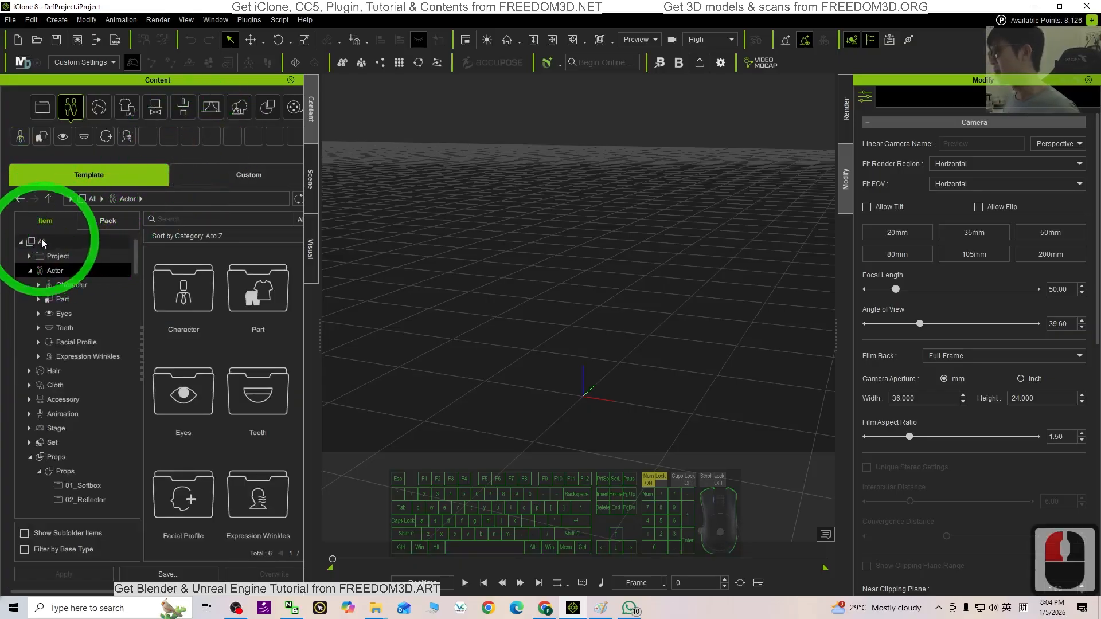
left_click(45, 221)
left_click(84, 176)
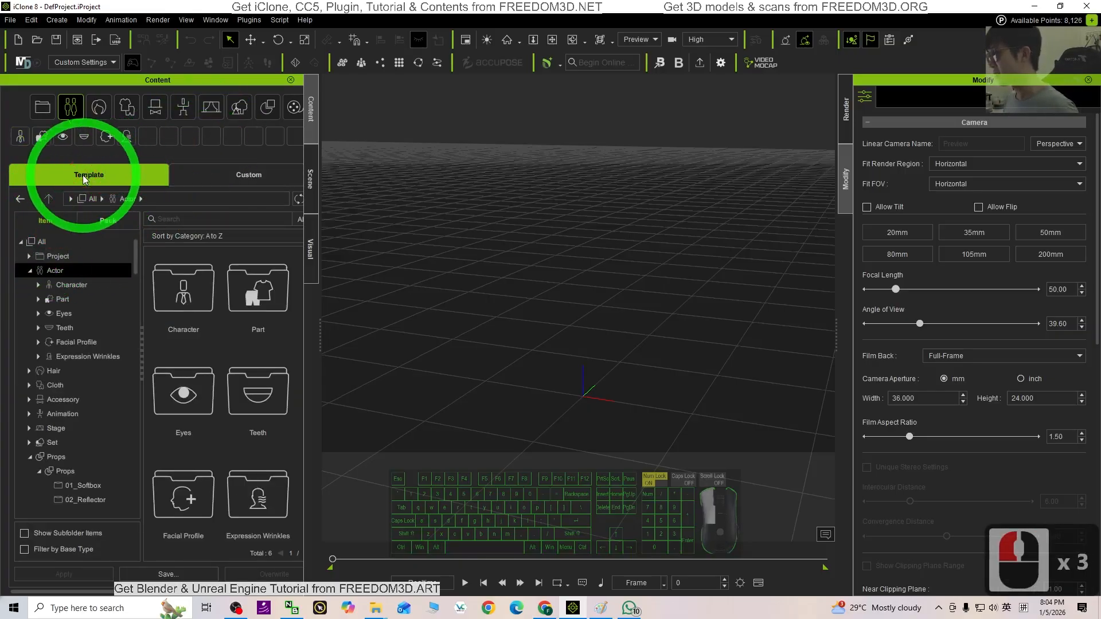
left_click(55, 221)
left_click(99, 173)
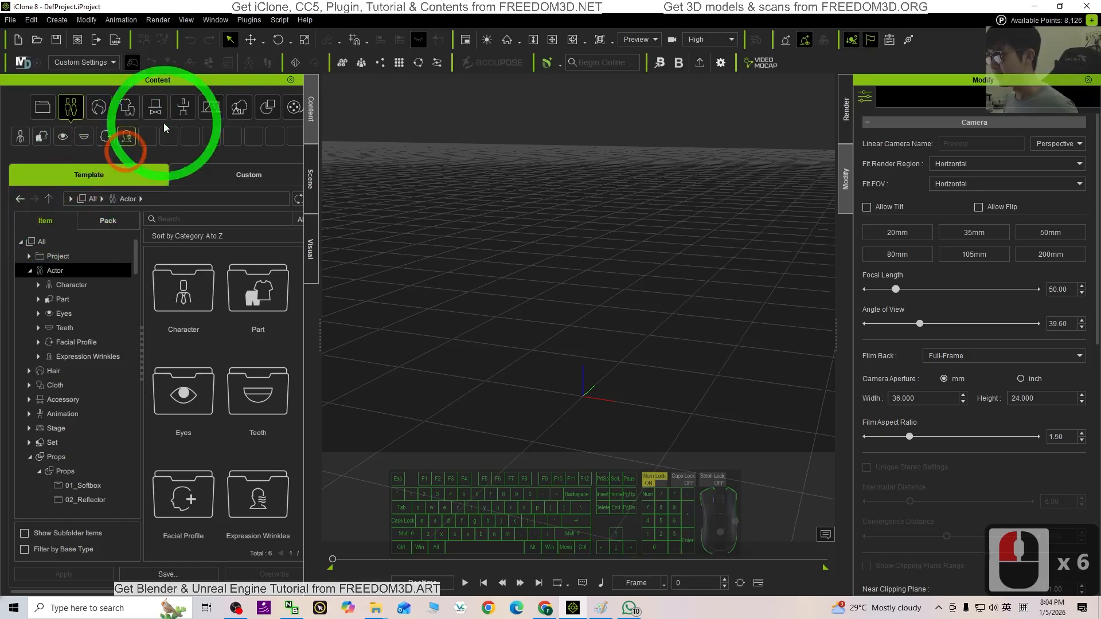
left_click(270, 106)
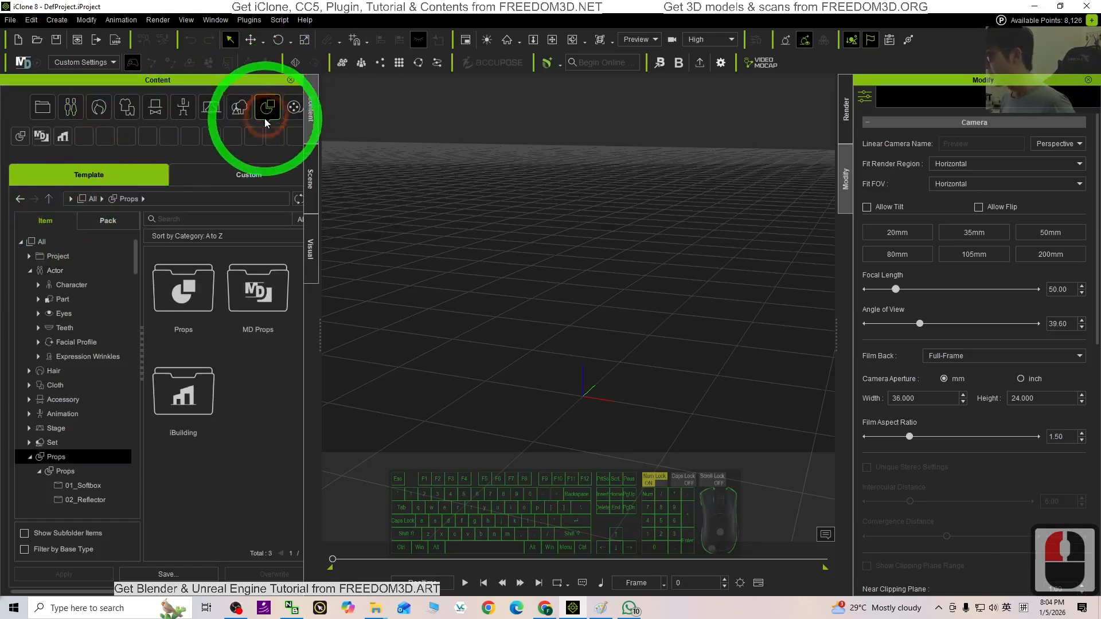
- Load the 3D Office_S prop from the 3D Office folder into the empty scene
scroll(115, 382, "down", 20)
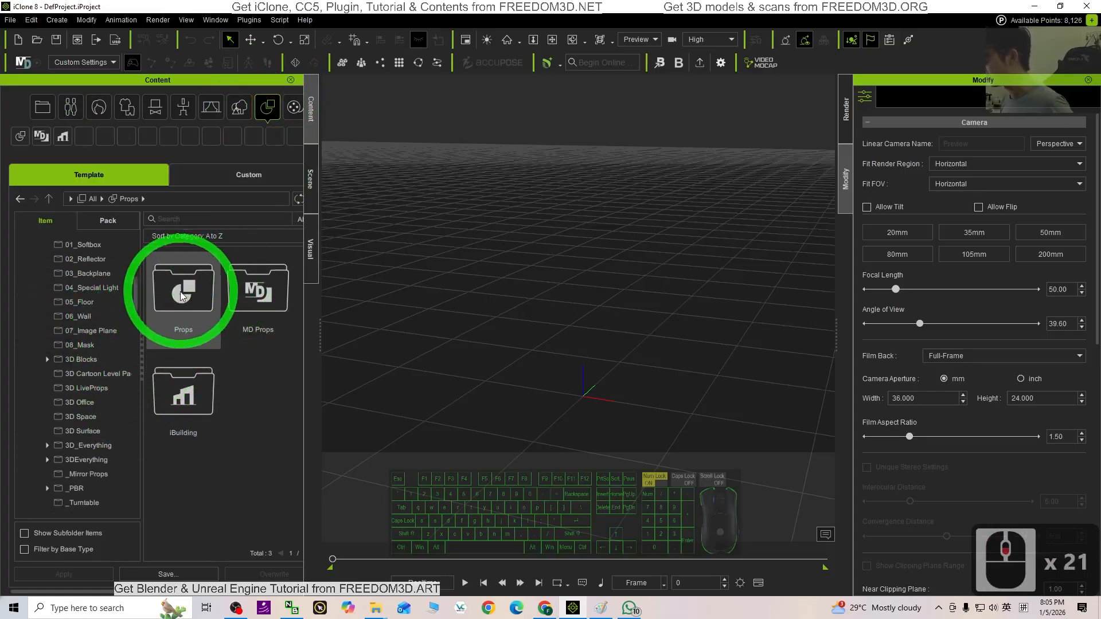
left_click(78, 403)
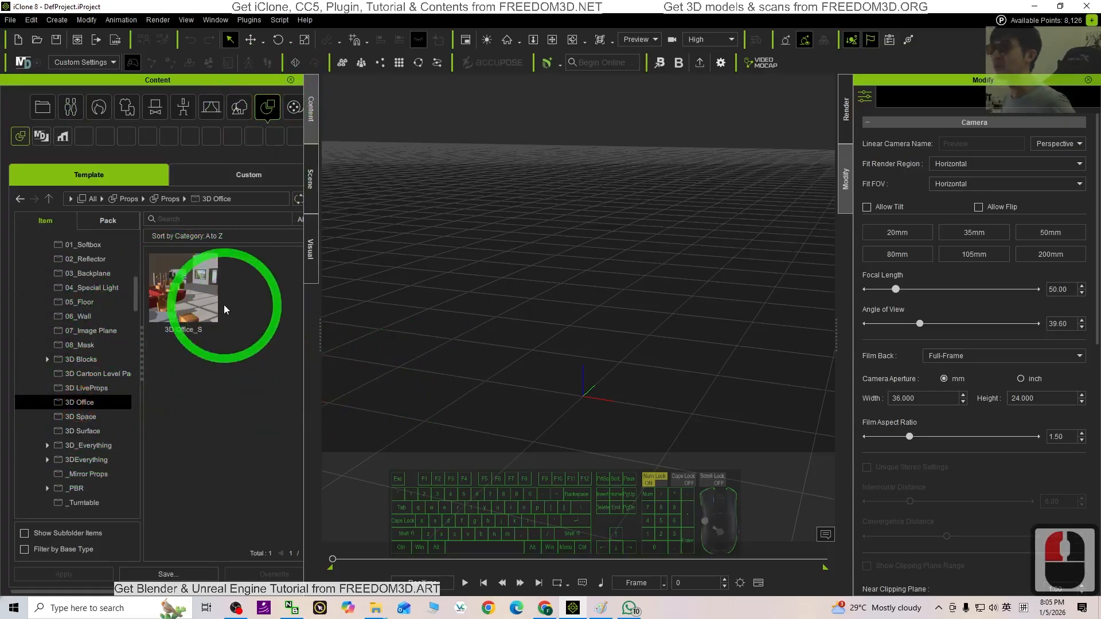
double_click(186, 281)
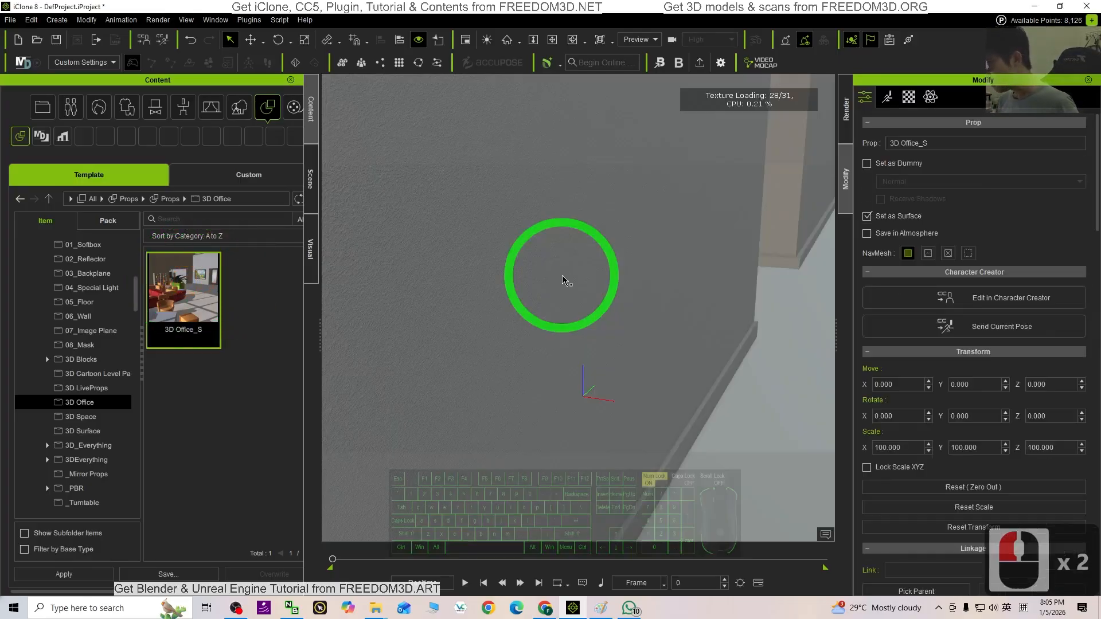
- Examine the roof, outer walls and glazed corner of the office building from several sides
scroll(639, 290, "up", 14)
scroll(639, 314, "up", 9)
scroll(637, 304, "up", 8, "shift")
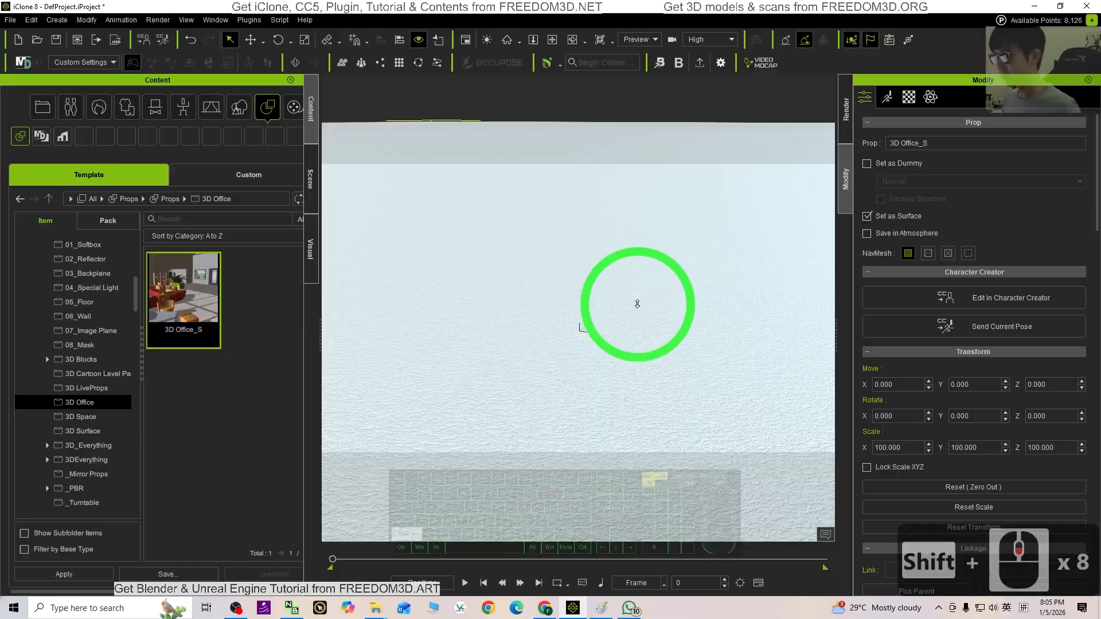
scroll(642, 303, "up", 20, "shift")
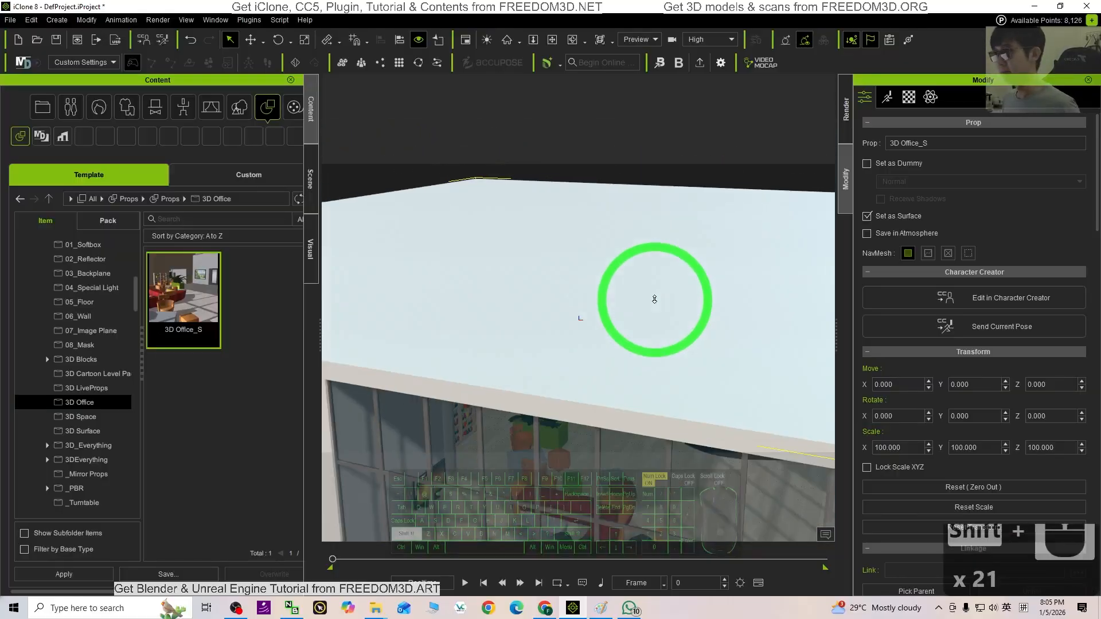
scroll(654, 304, "up", 7, "shift")
key("x")
left_click_drag(623, 375, 619, 287)
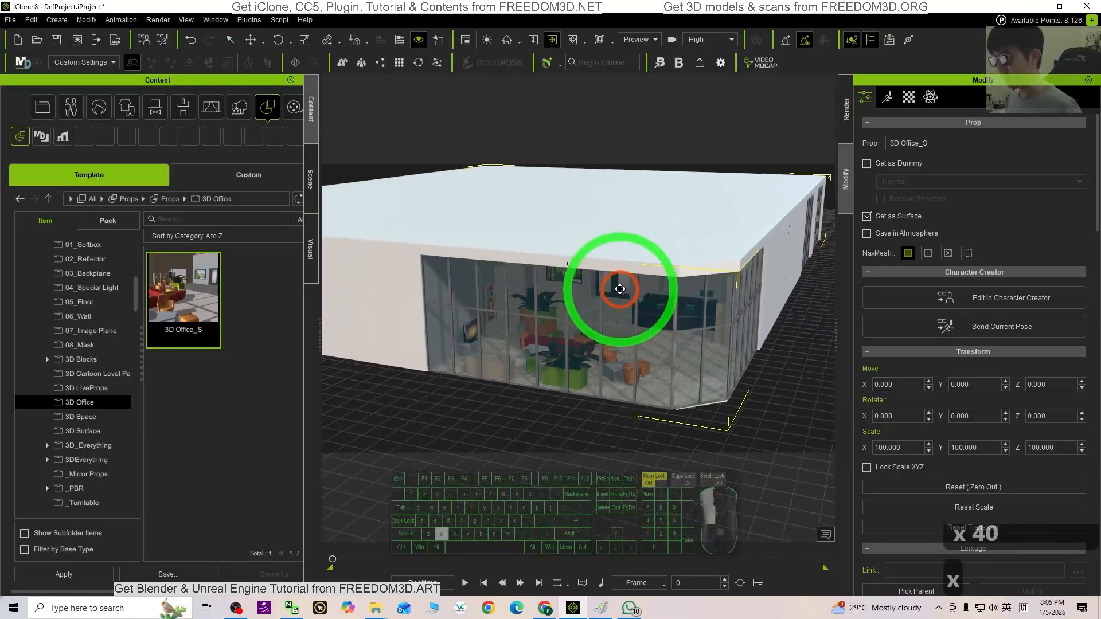
key("c")
left_click_drag(825, 281, 564, 324)
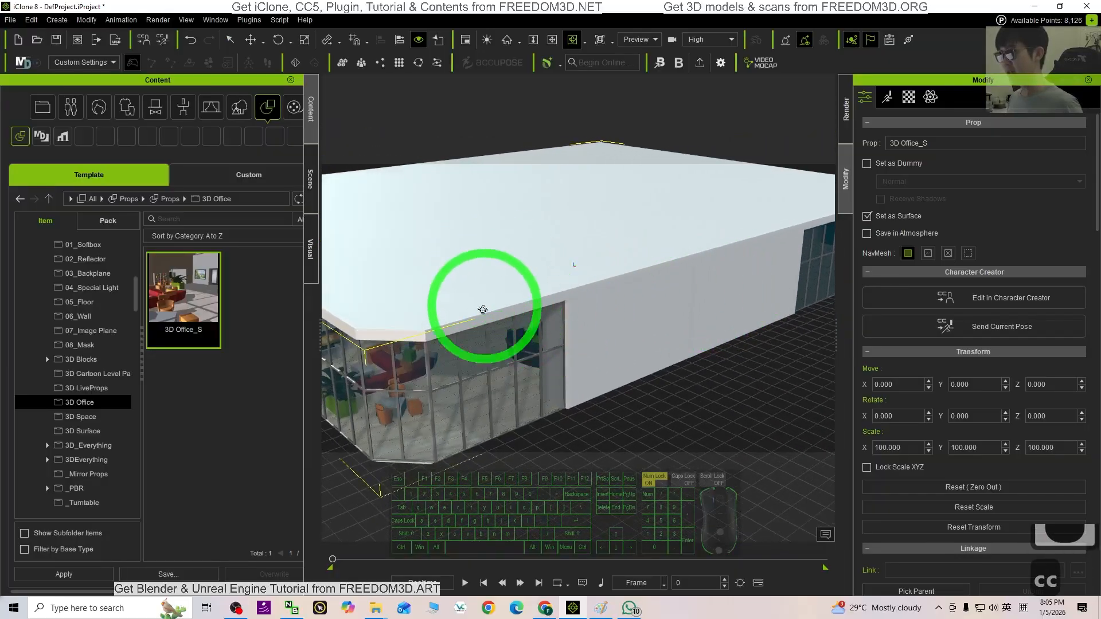
left_click_drag(482, 309, 470, 233)
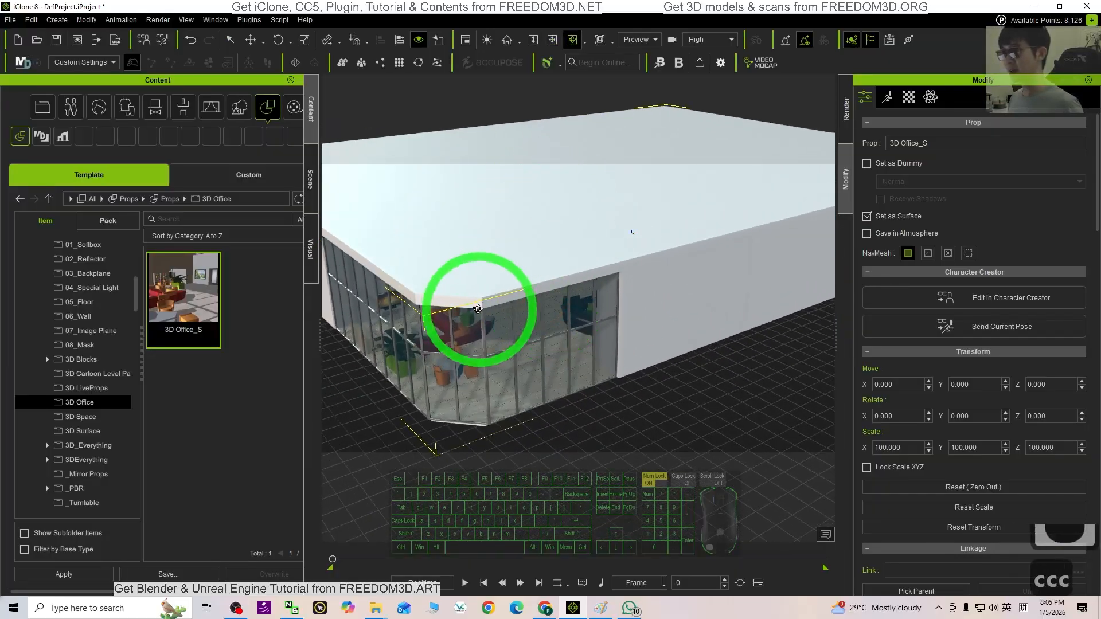
- Go inside the office, focus on the orange desk chair and examine the surrounding workstation area
scroll(477, 310, "up", 20, "shift")
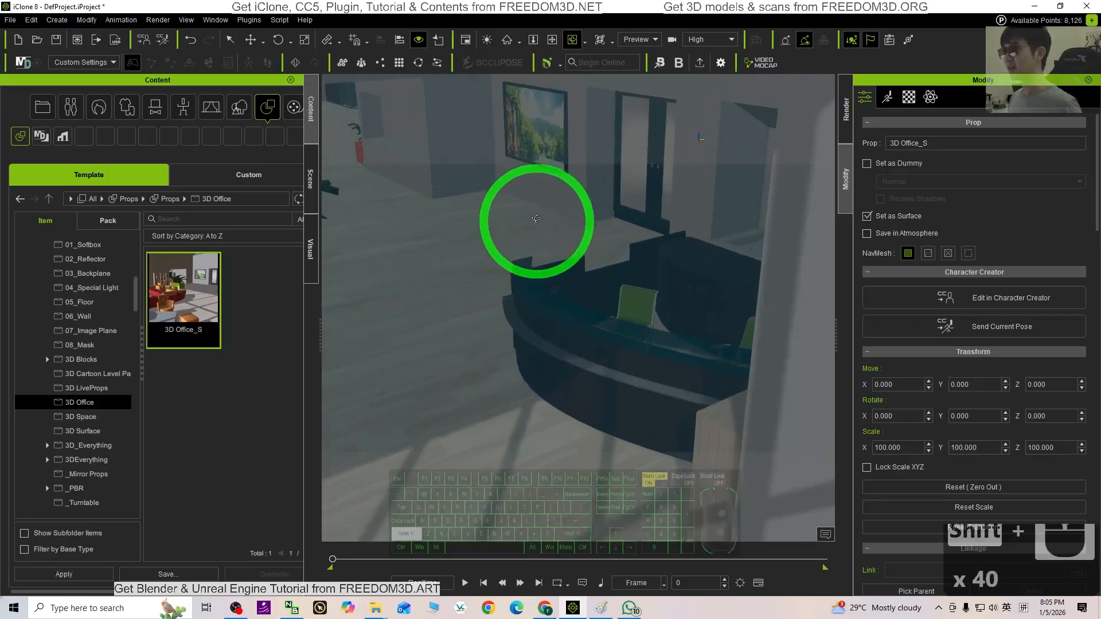
scroll(486, 158, "up", 8, "shift")
left_click_drag(830, 396, 821, 396)
left_click_drag(644, 317, 558, 245)
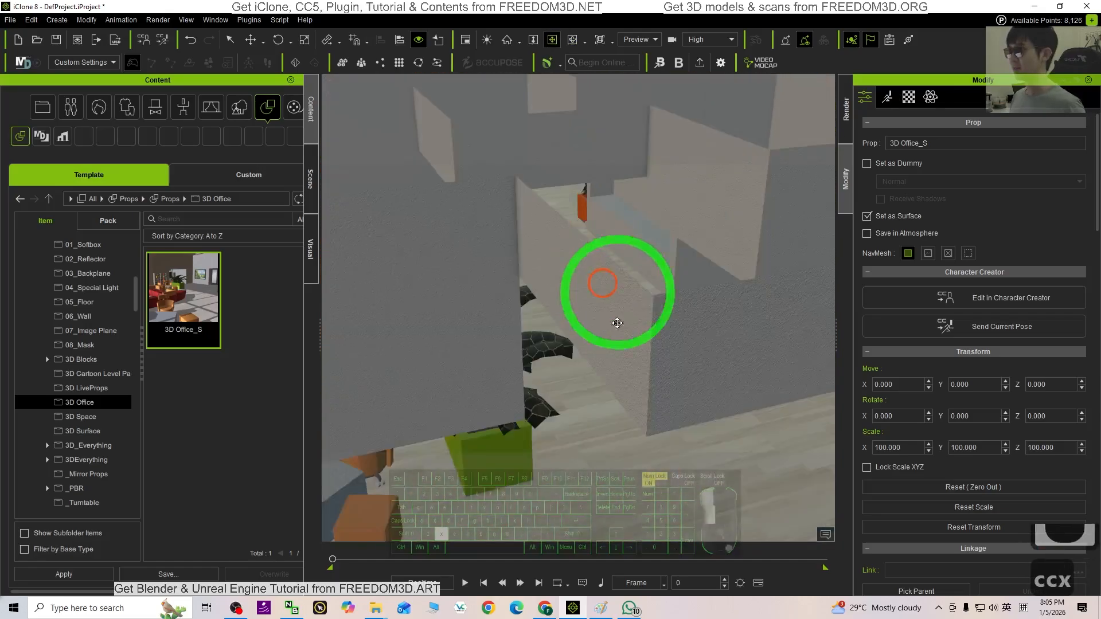
key("c")
left_click_drag(617, 323, 626, 299)
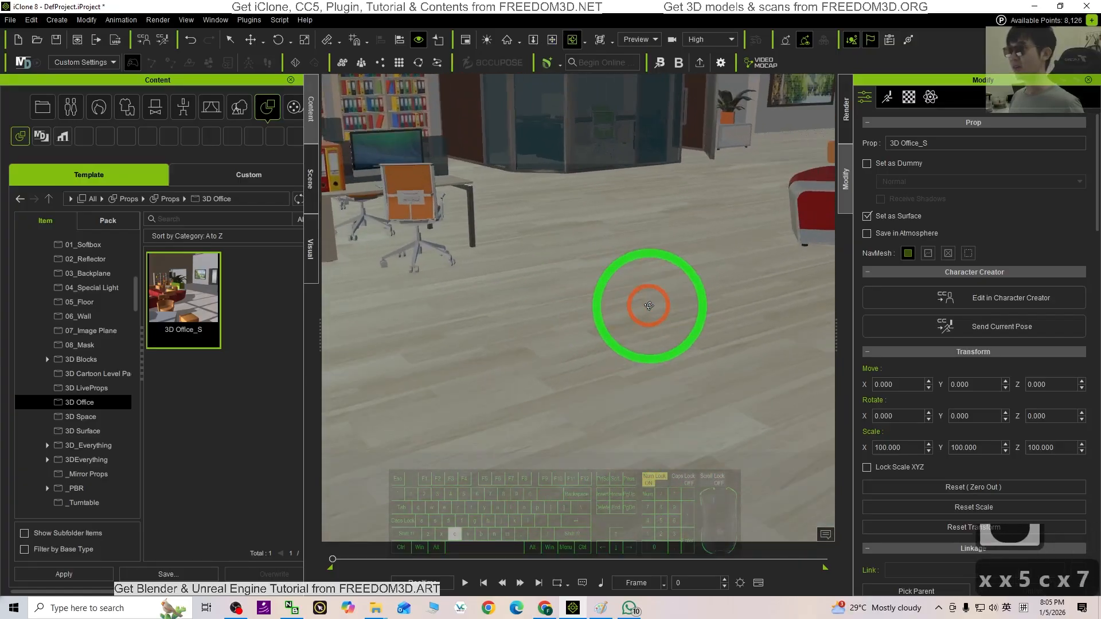
left_click(454, 252)
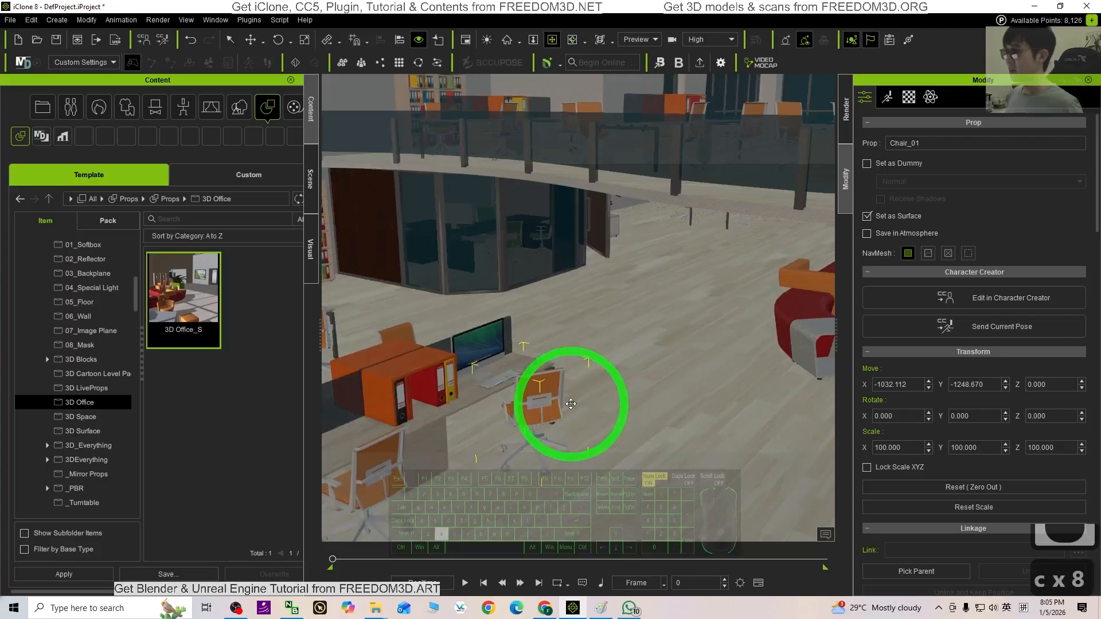
left_click_drag(606, 261, 594, 270)
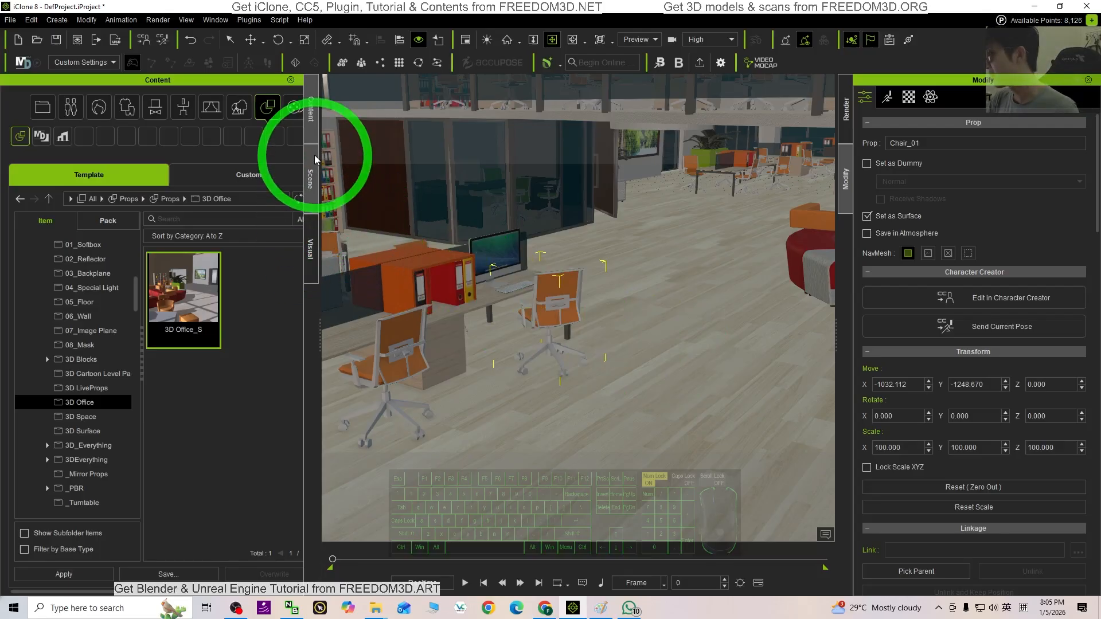
- Add the _HD Mila character from the CC5 Characters pack onto the office floor near the desks
left_click(70, 107)
left_click(105, 222)
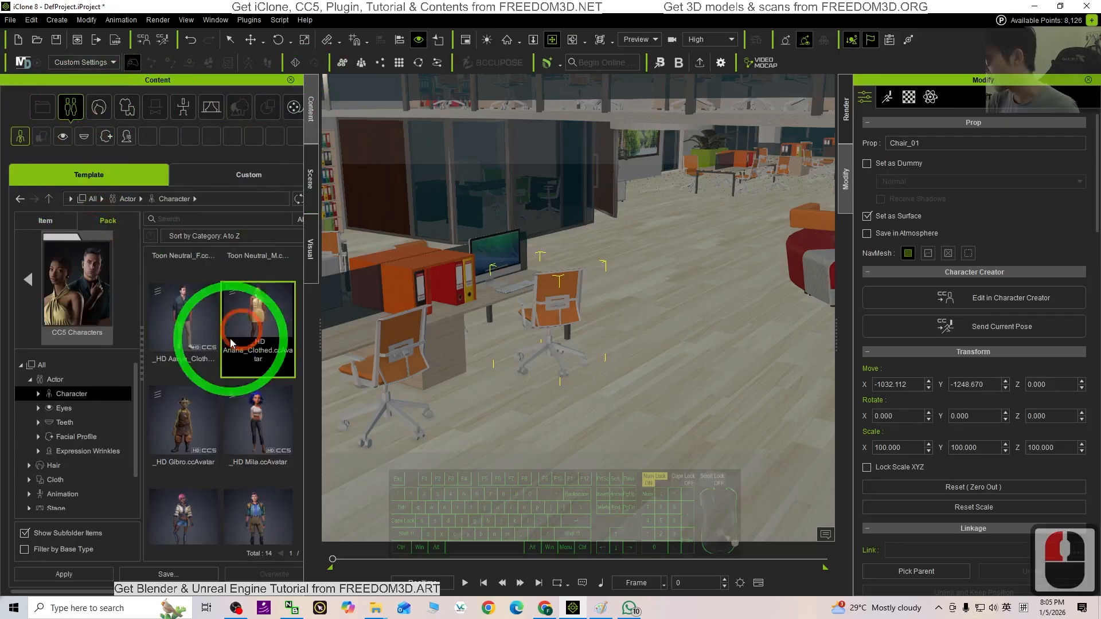
scroll(254, 366, "down", 14)
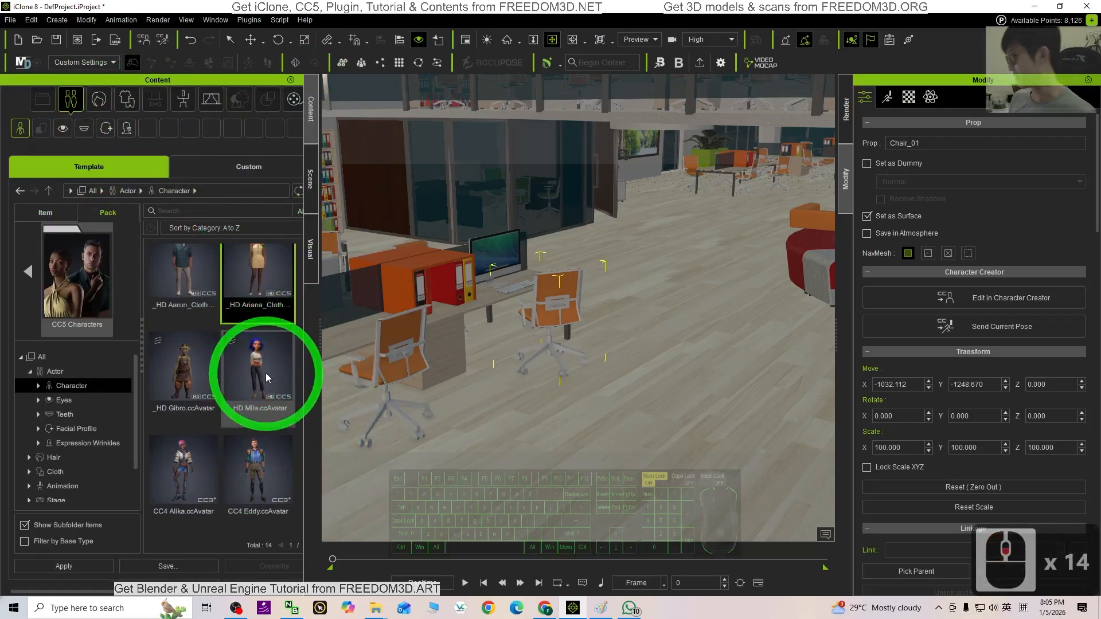
left_click_drag(266, 373, 691, 360)
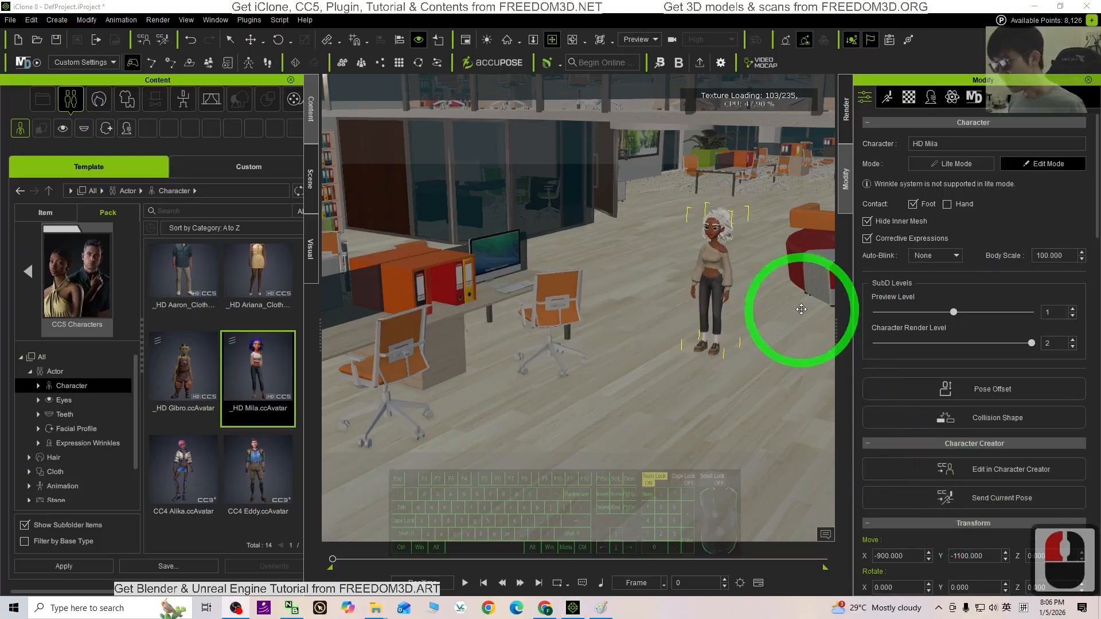
- Move the HD Mila character beside the orange desk chair, to about X -920.6 and Y -1252.5
left_click(727, 259)
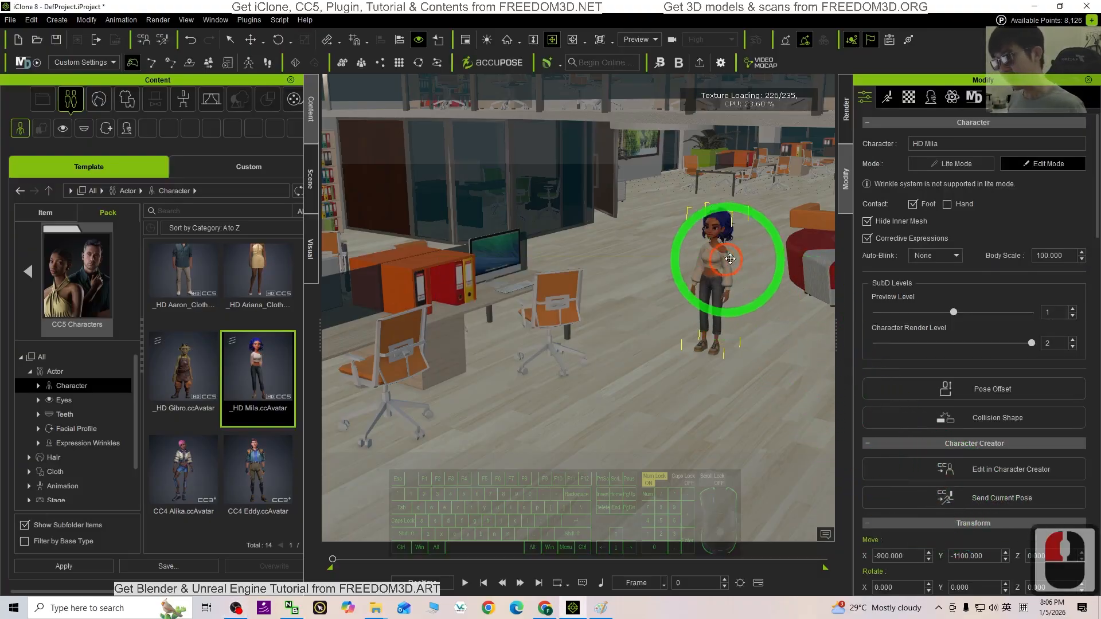
scroll(739, 257, "up", 2)
scroll(747, 258, "down", 3)
key("w")
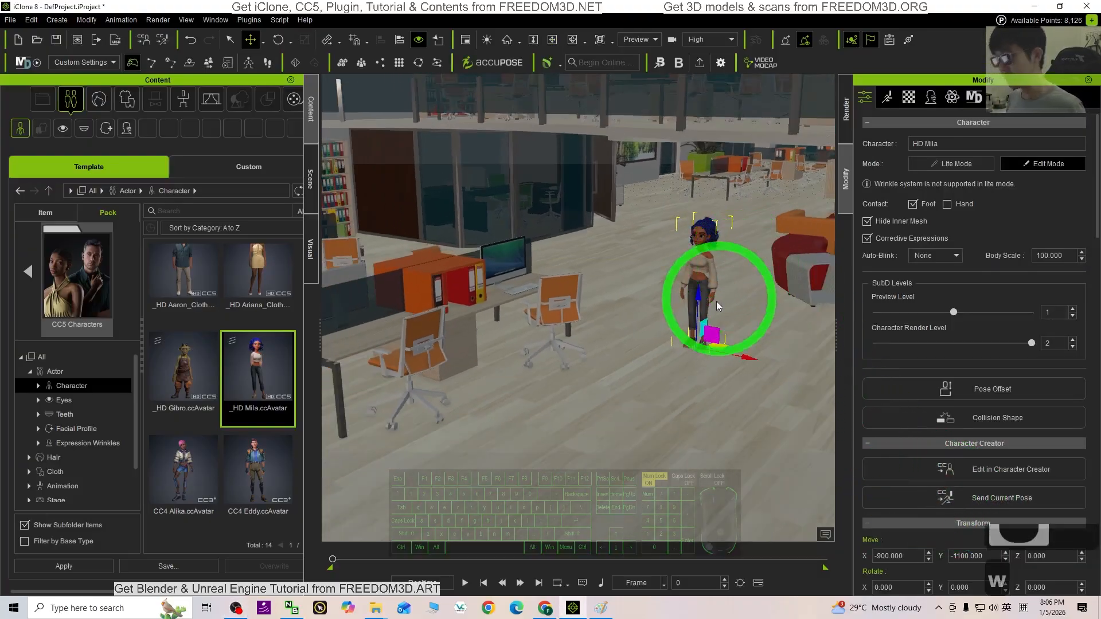
left_click_drag(720, 346, 655, 374)
scroll(705, 246, "up", 9)
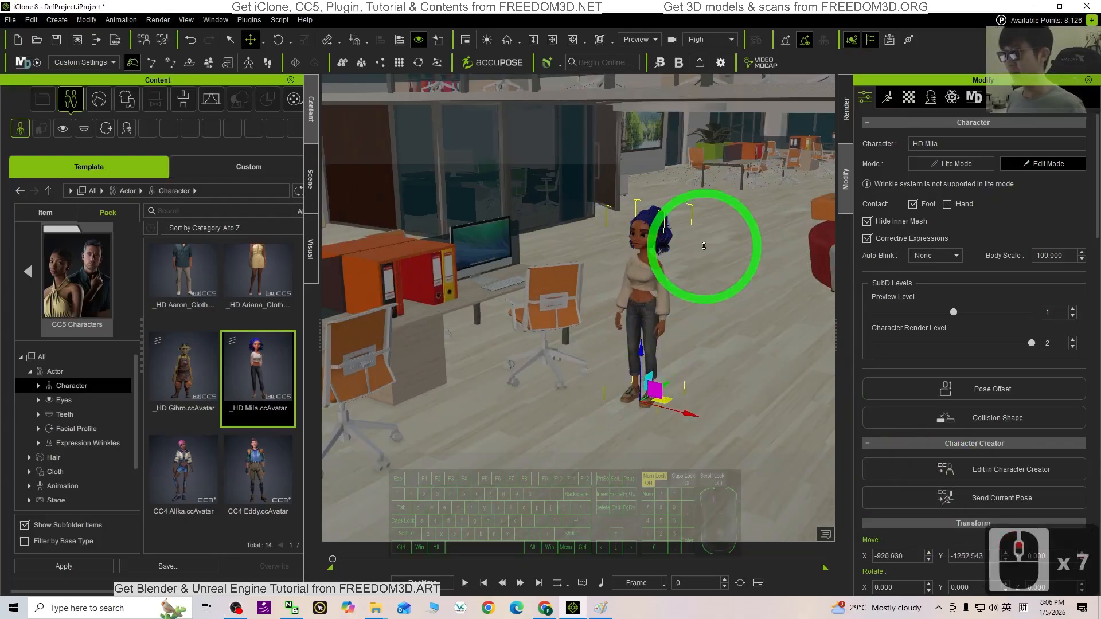
key("x")
left_click_drag(745, 247, 672, 385)
key("c")
left_click_drag(672, 385, 447, 252)
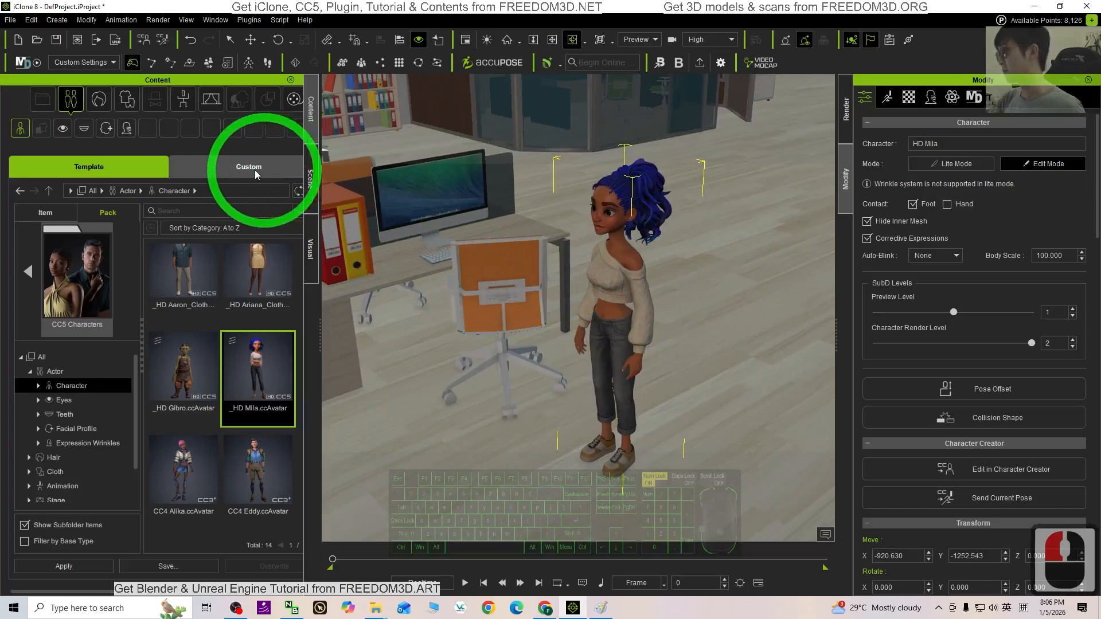
- Return the content library to its item view, apply a workspace layout and narrow the content panel slightly
left_click(66, 213)
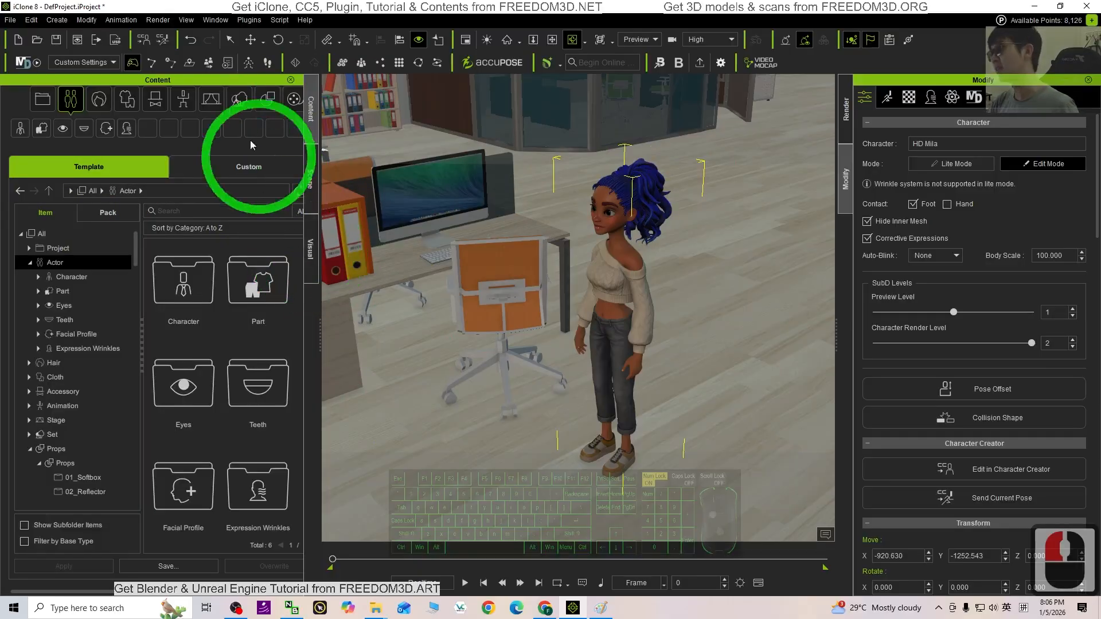
left_click(216, 20)
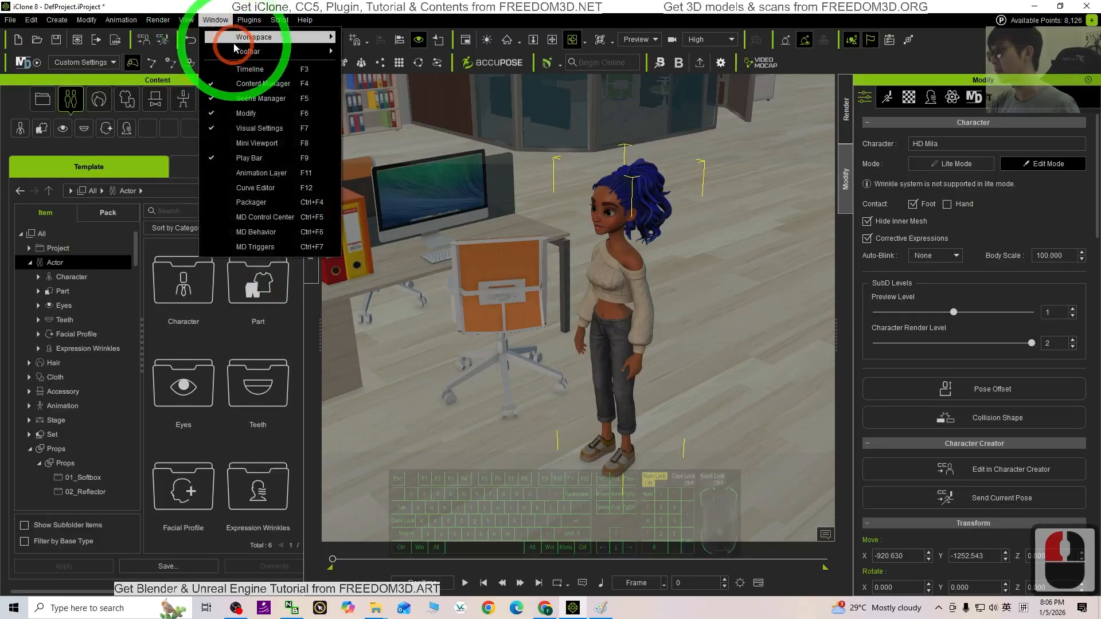
left_click(253, 37)
left_click(369, 40)
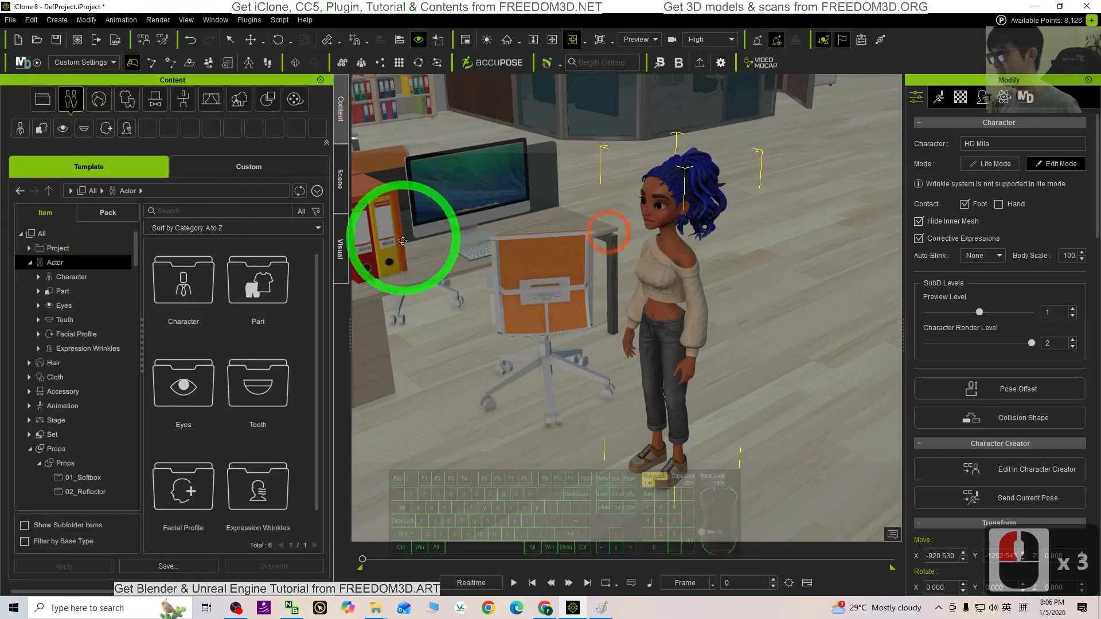
left_click_drag(349, 331, 290, 332)
- Open the visual settings, look through the lighting and shadow options, and enable the Toon Shader
left_click(319, 251)
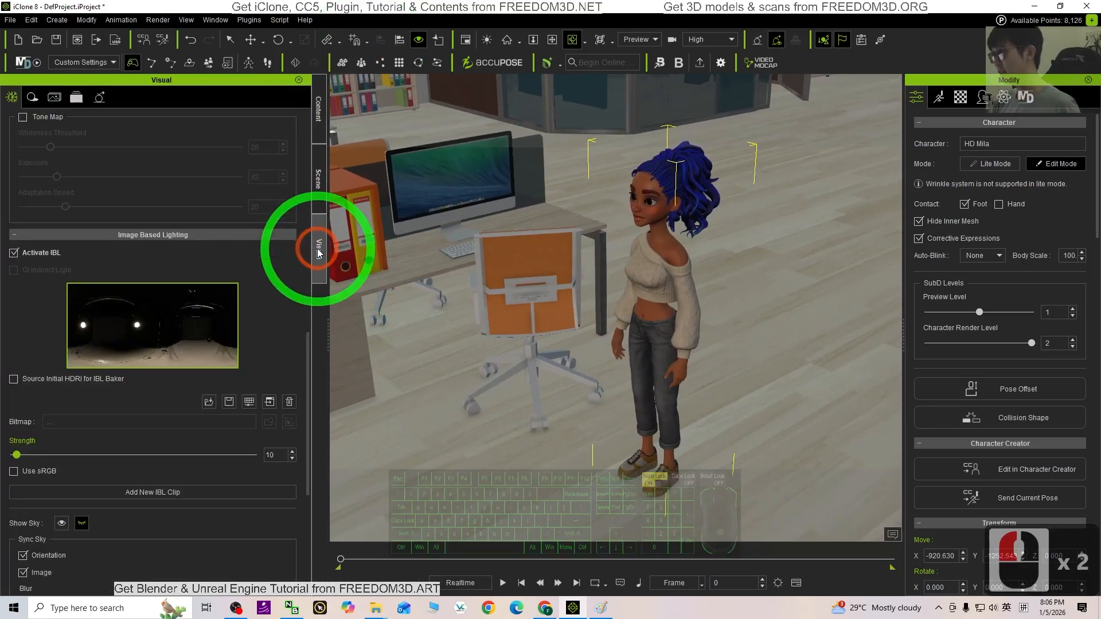
left_click(33, 97)
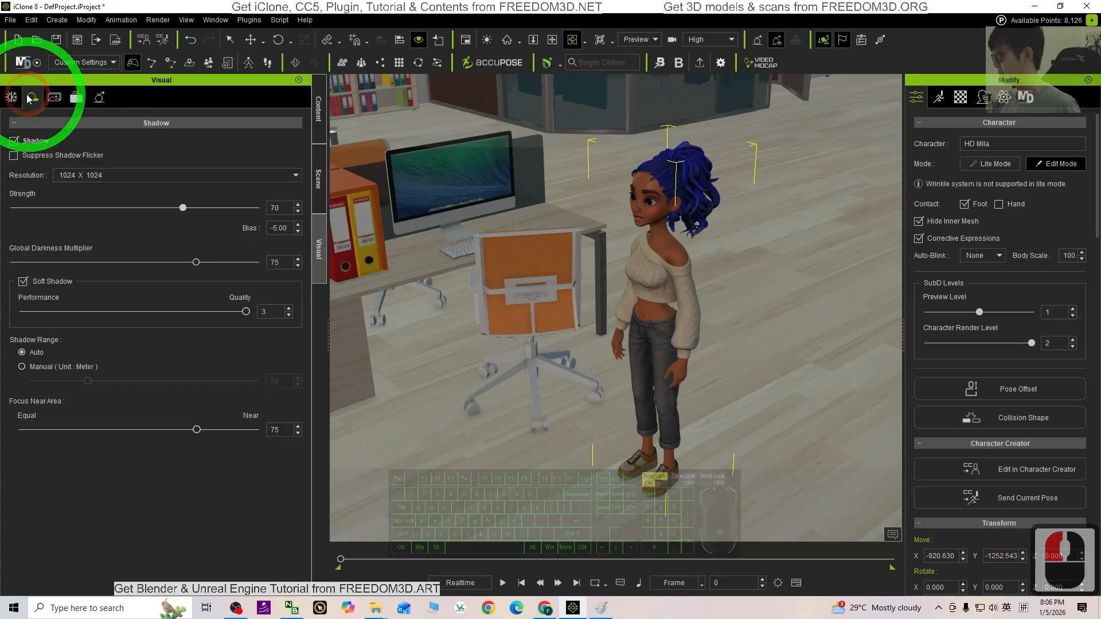
left_click(12, 97)
left_click(32, 98)
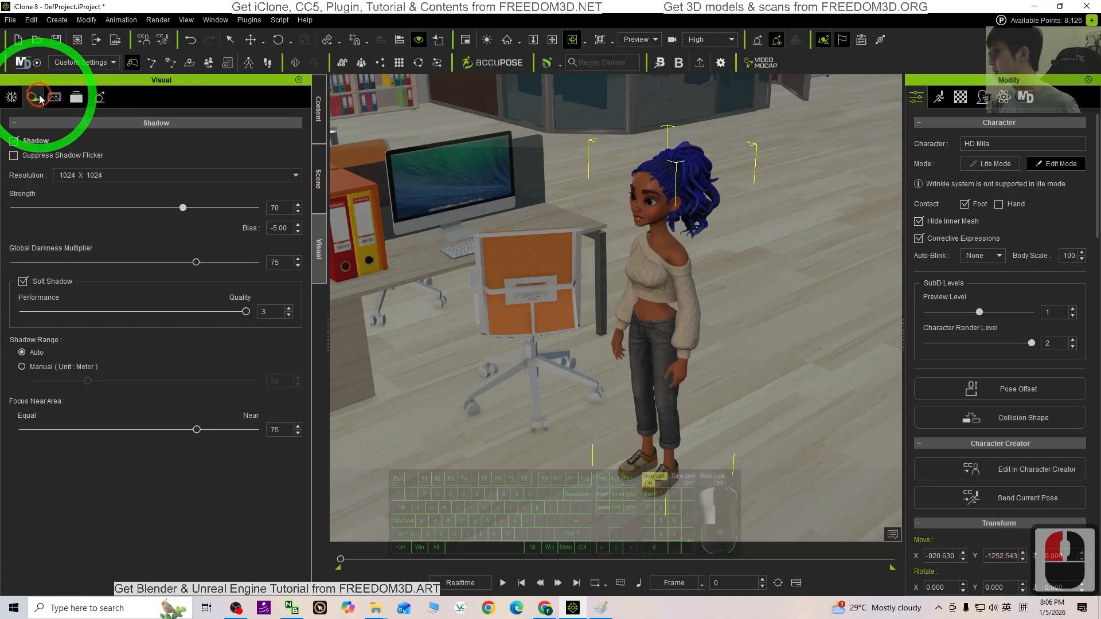
left_click(54, 97)
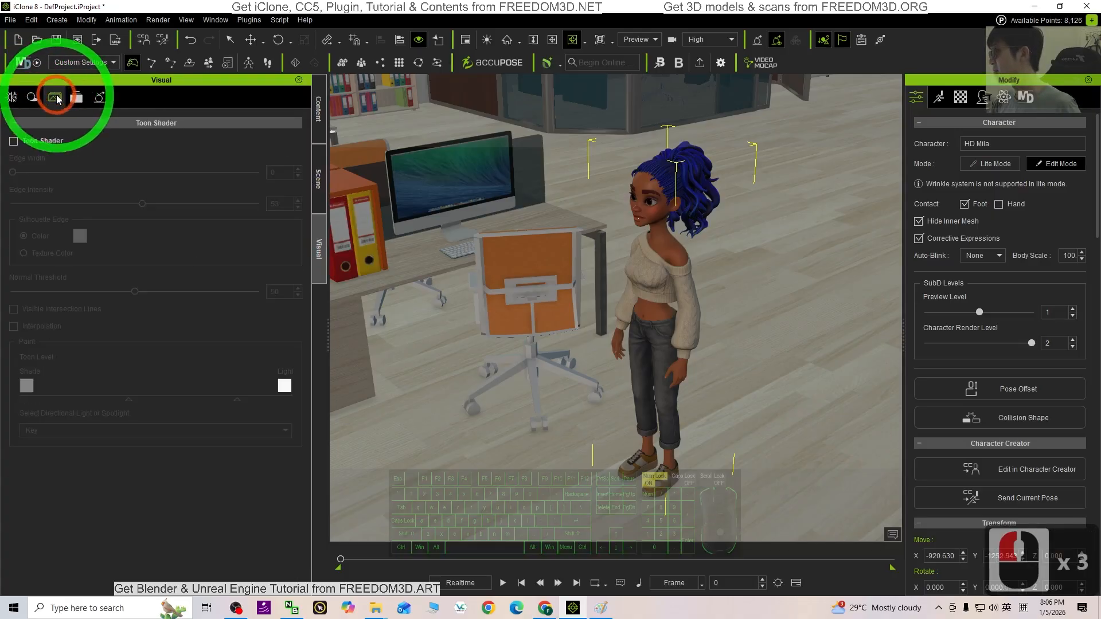
left_click(13, 141)
- Check the toon-shaded character from different angles and set the Toon Shader's Edge Width to 0
left_click(653, 251)
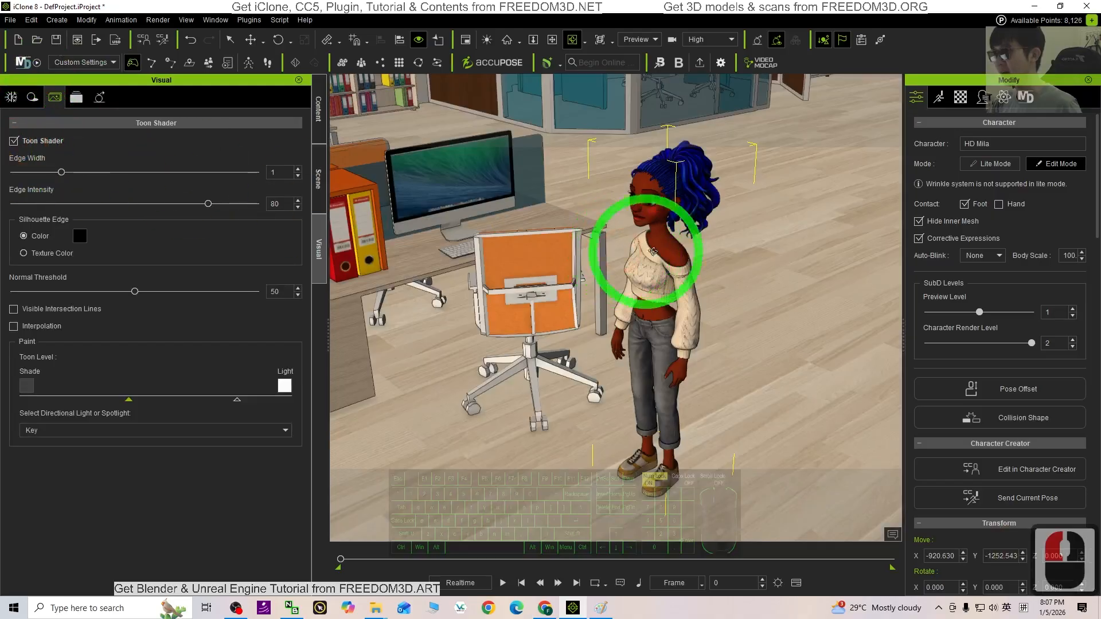
double_click(647, 257)
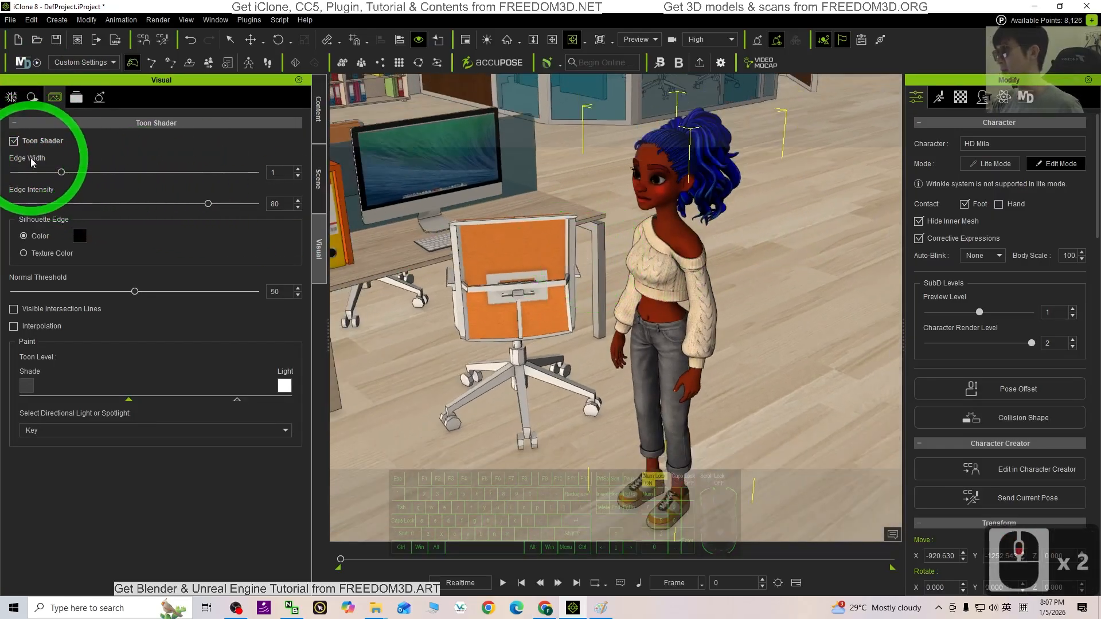
scroll(618, 266, "down", 3)
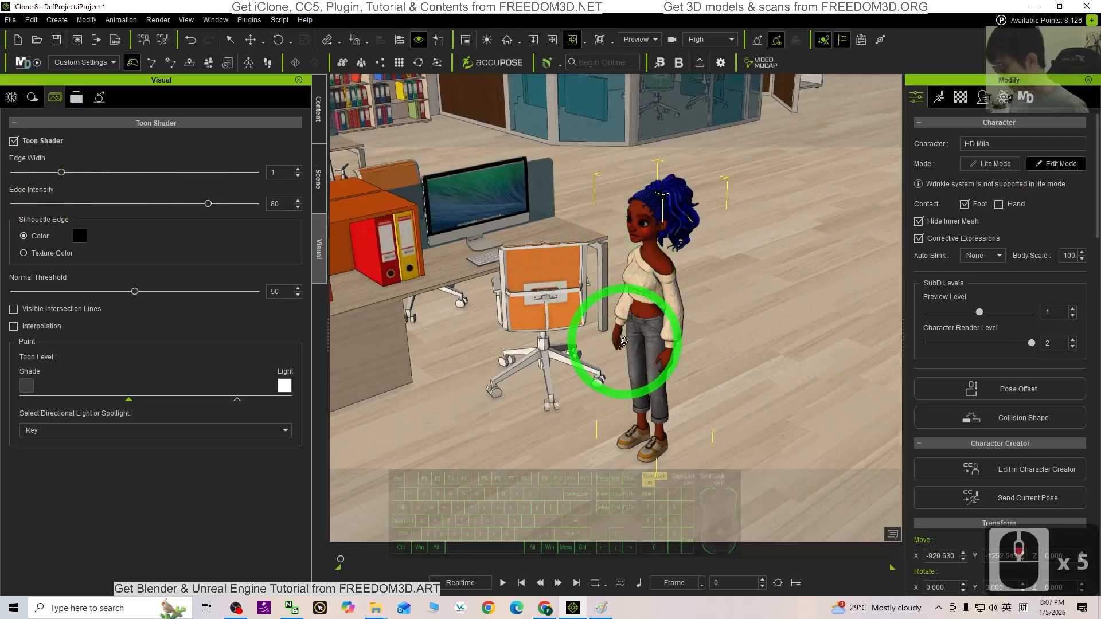
key("x")
left_click_drag(624, 341, 759, 288)
key("c")
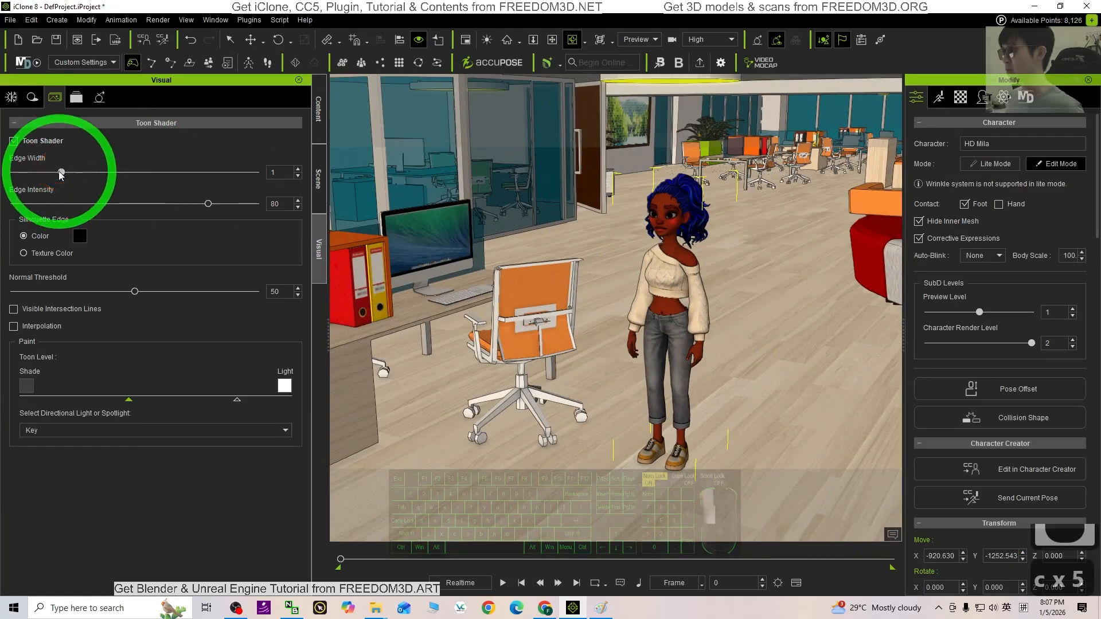
left_click_drag(61, 173, 28, 180)
left_click(759, 287)
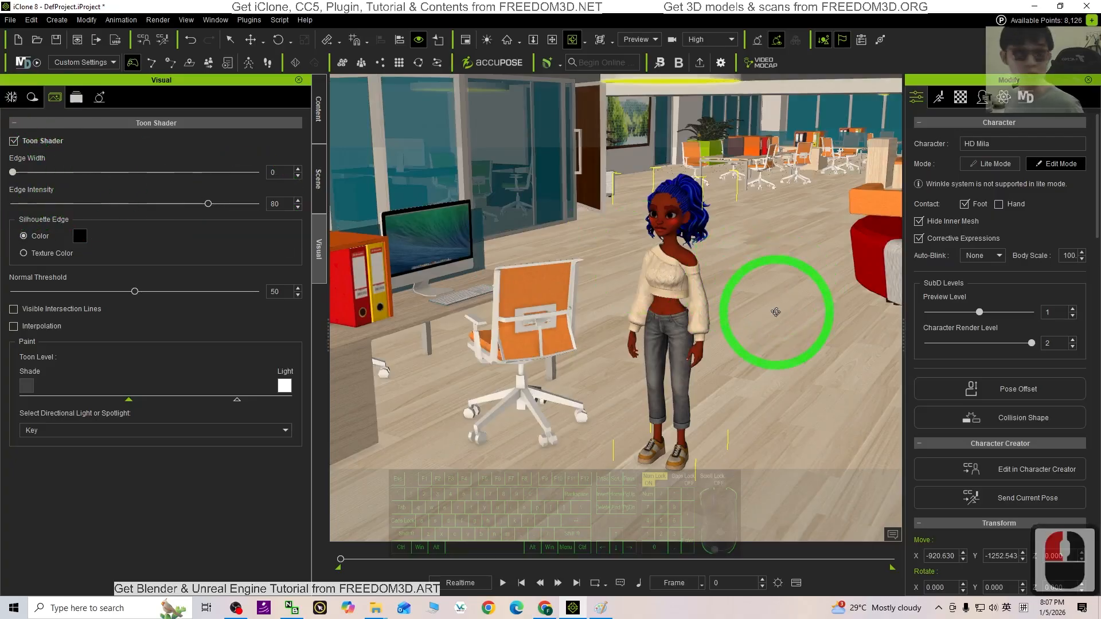
- Turn the Toon Shader off and on again to compare the character's skin shading
left_click_drag(775, 312, 562, 218)
left_click(14, 141)
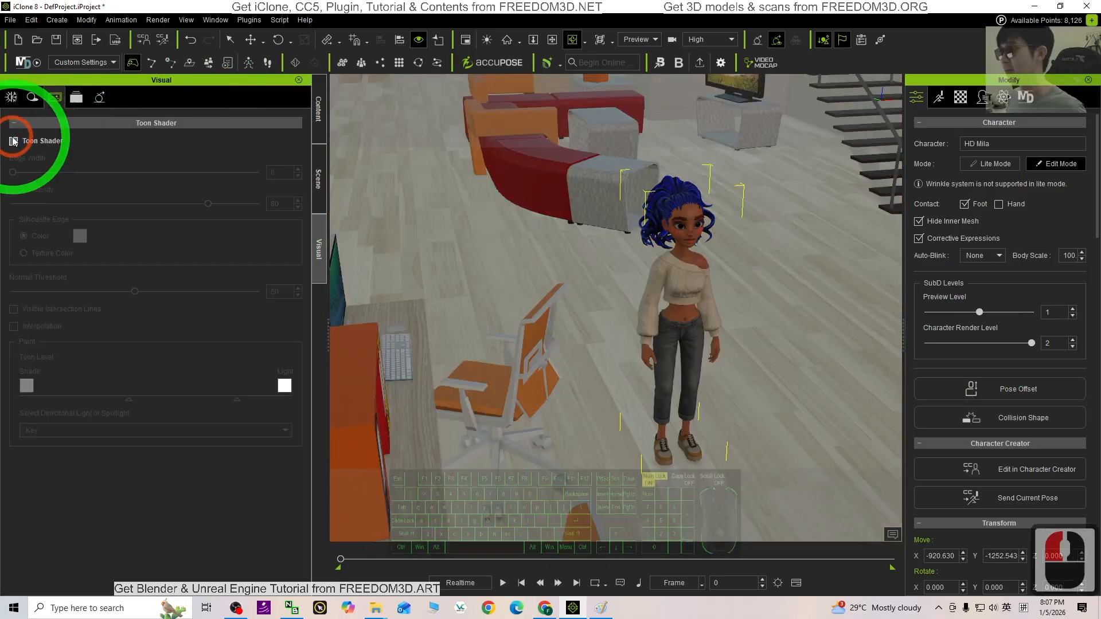
left_click(14, 141)
- Examine the toon-shaded character's face, skin and hair close up, from farther away and from several angles
left_click_drag(581, 357, 500, 349)
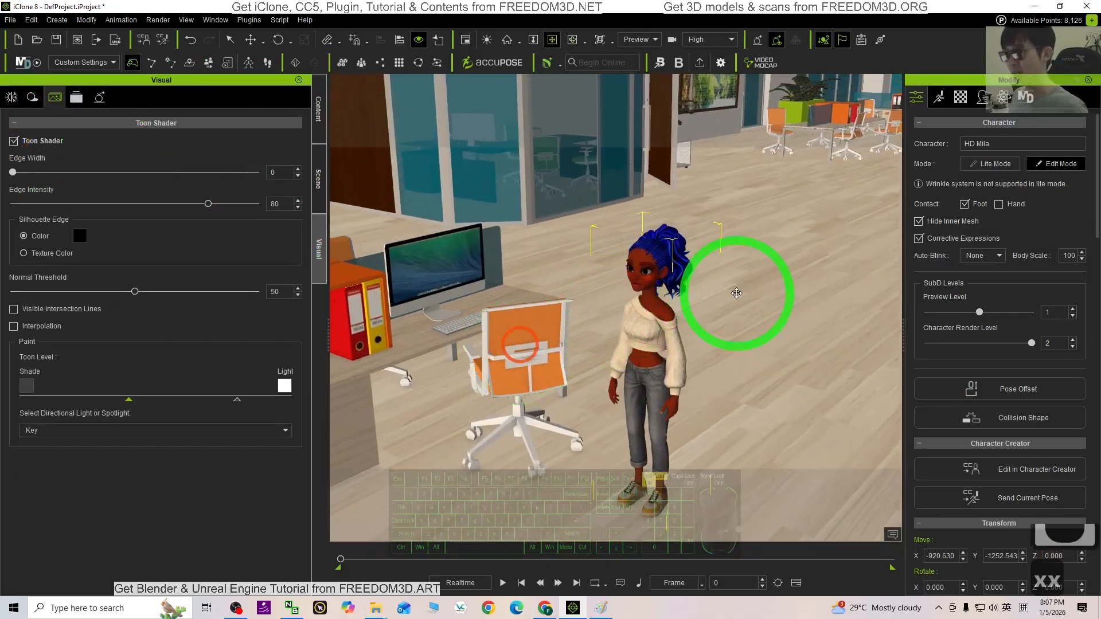
scroll(717, 295, "up", 6)
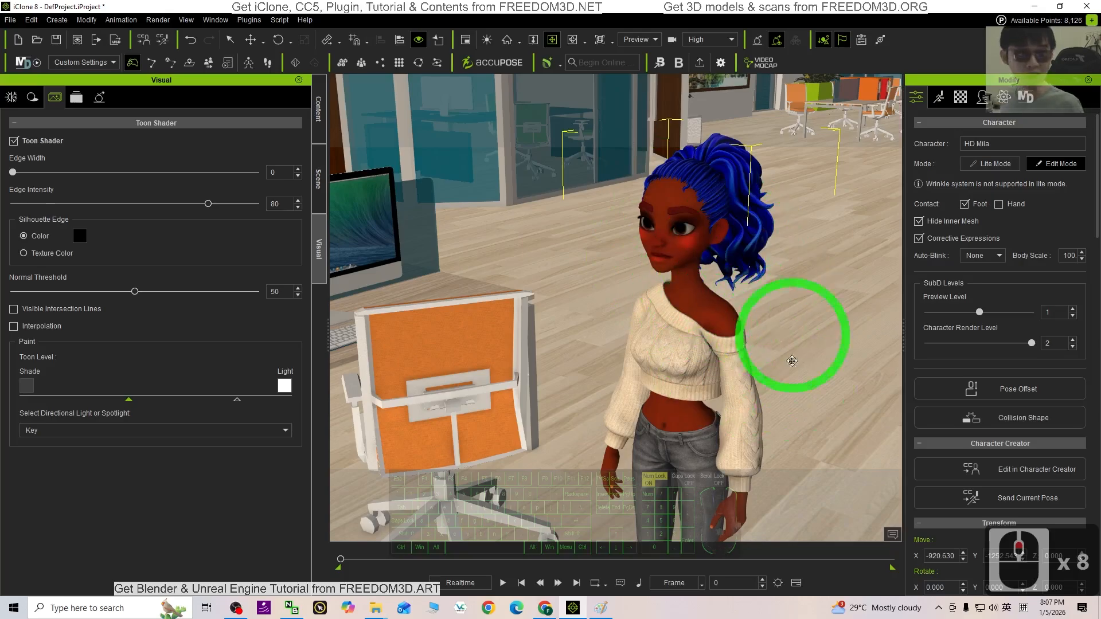
scroll(772, 335, "down", 8)
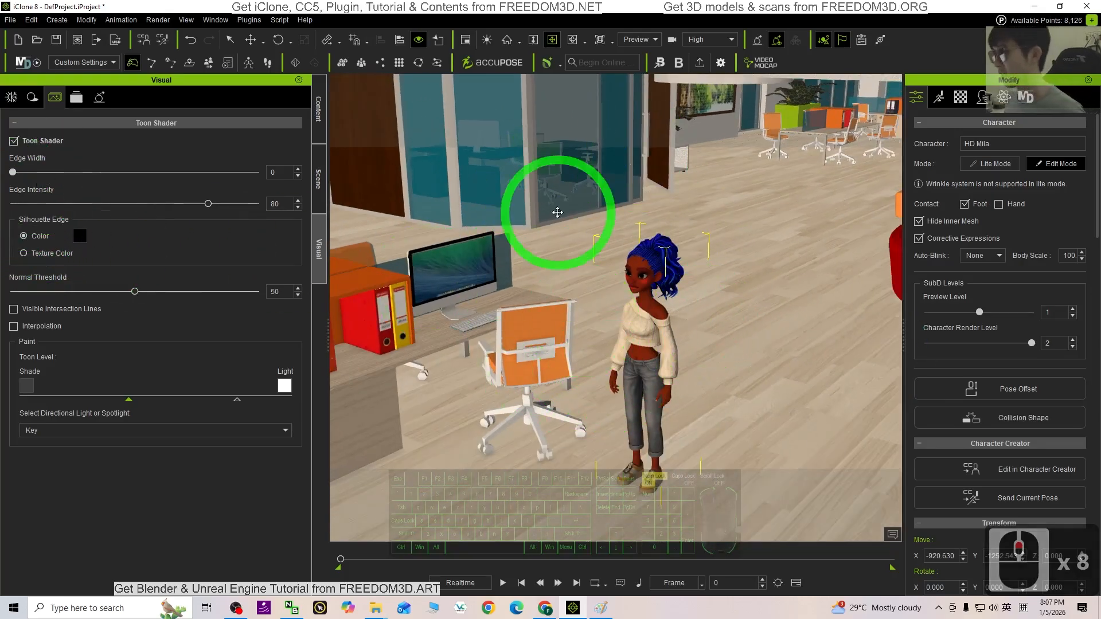
left_click_drag(667, 427, 648, 299)
key("c")
left_click_drag(675, 334, 662, 226)
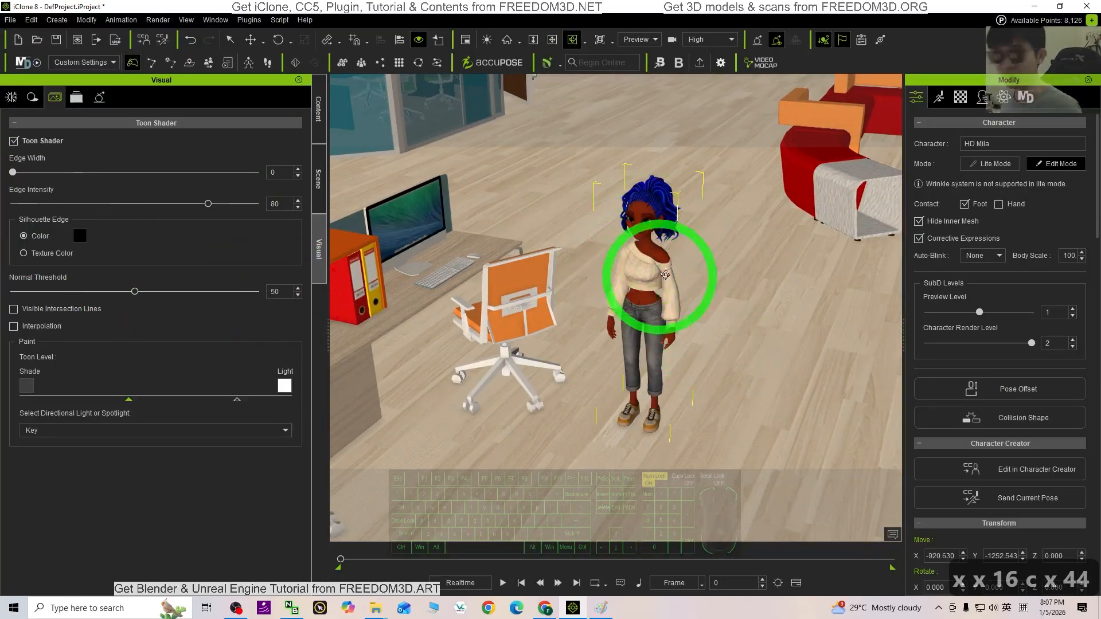
scroll(741, 250, "up", 3)
key("x")
left_click_drag(736, 222, 590, 291)
key("c")
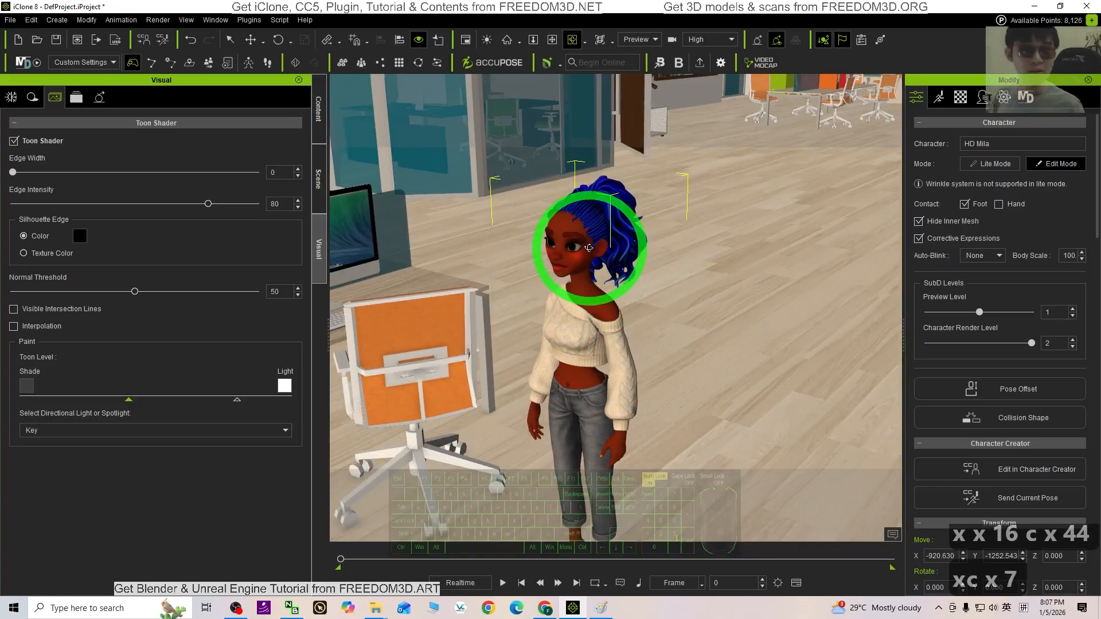
left_click_drag(589, 247, 606, 263)
key("x")
key("c")
mouse_move(573, 339)
left_mouse_down()
mouse_move(567, 325)
mouse_move(585, 329)
mouse_move(556, 336)
left_mouse_up()
left_click_drag(635, 216, 600, 291)
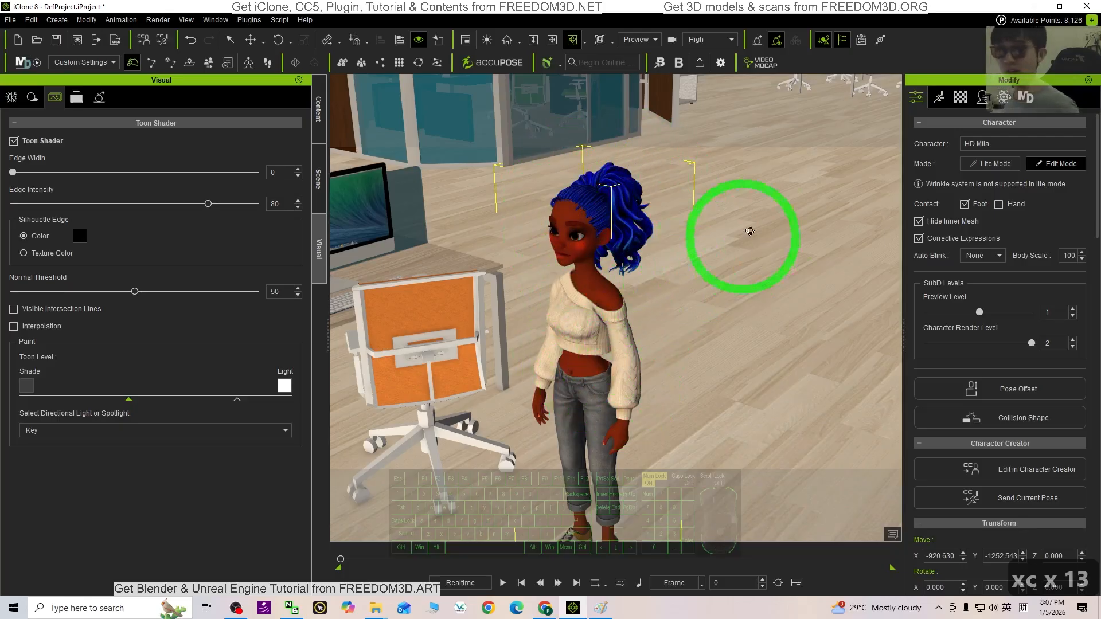
- Open the character's material list, widen it, and select the Std_Skin_Head, Std_Skin_Body, Std_Skin_Arm and Std_Skin_Leg materials
left_click(962, 99)
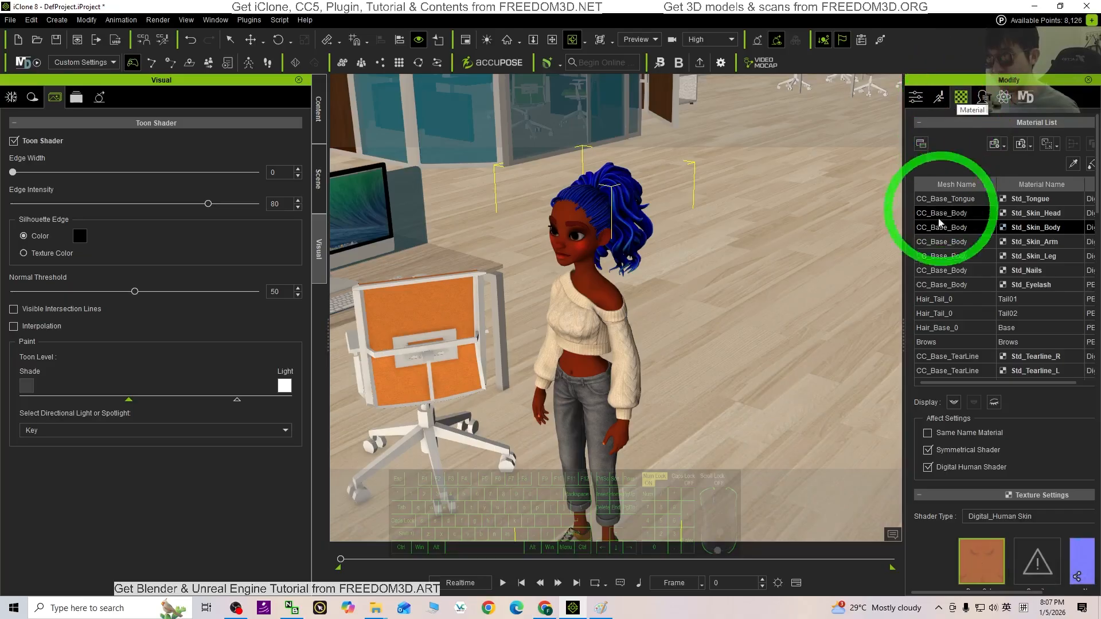
left_click_drag(902, 342, 864, 341)
left_click(915, 242)
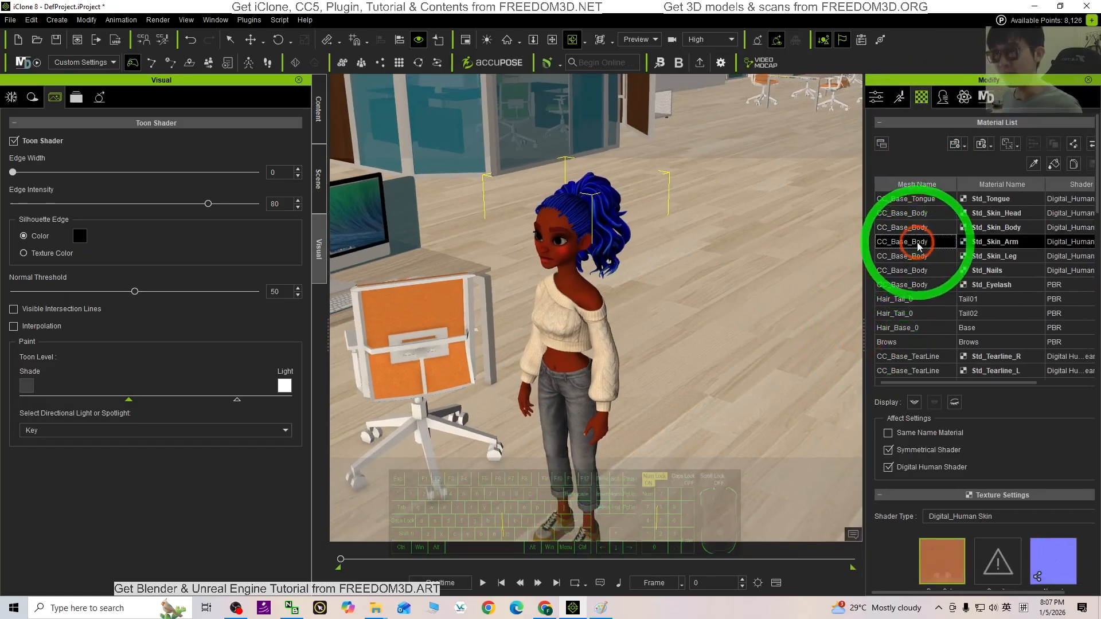
left_click(1020, 213)
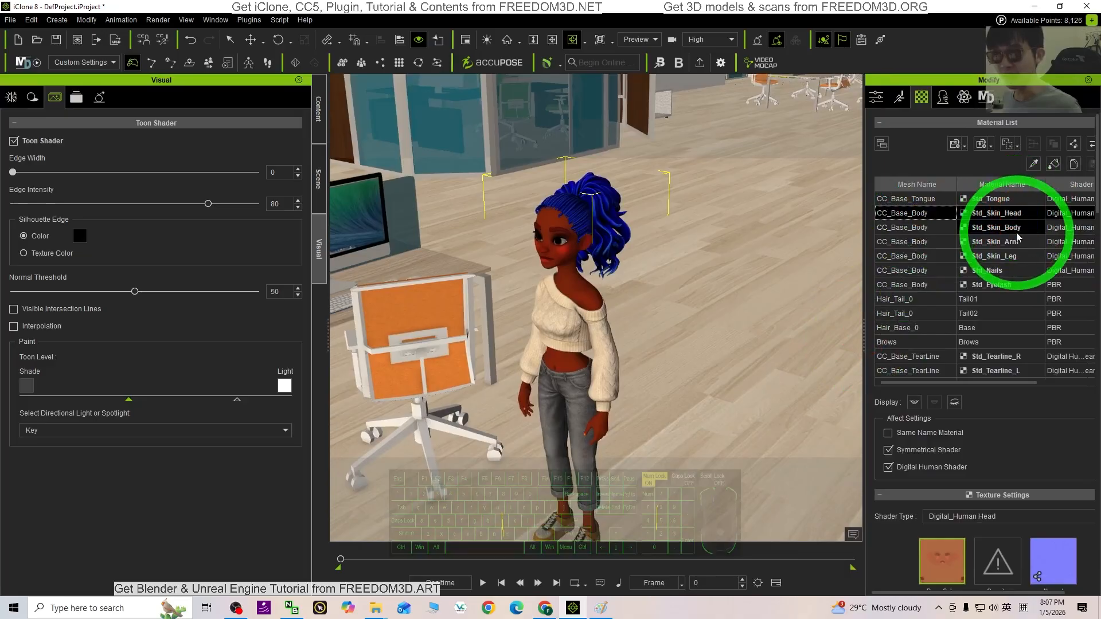
left_click(974, 228, "ctrl")
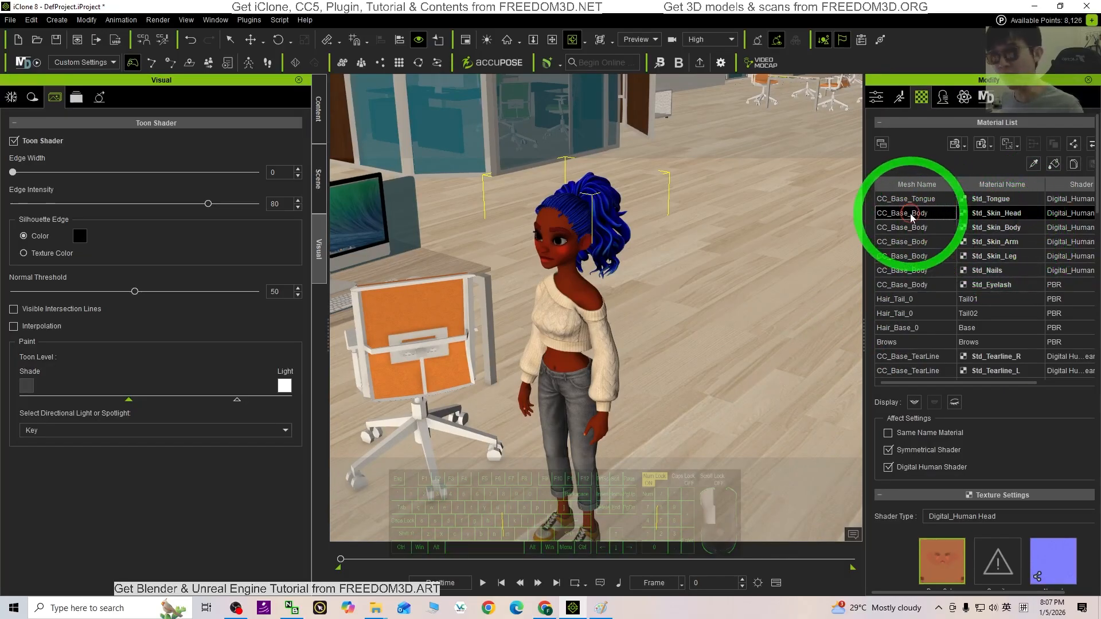
left_click(924, 257, "shift")
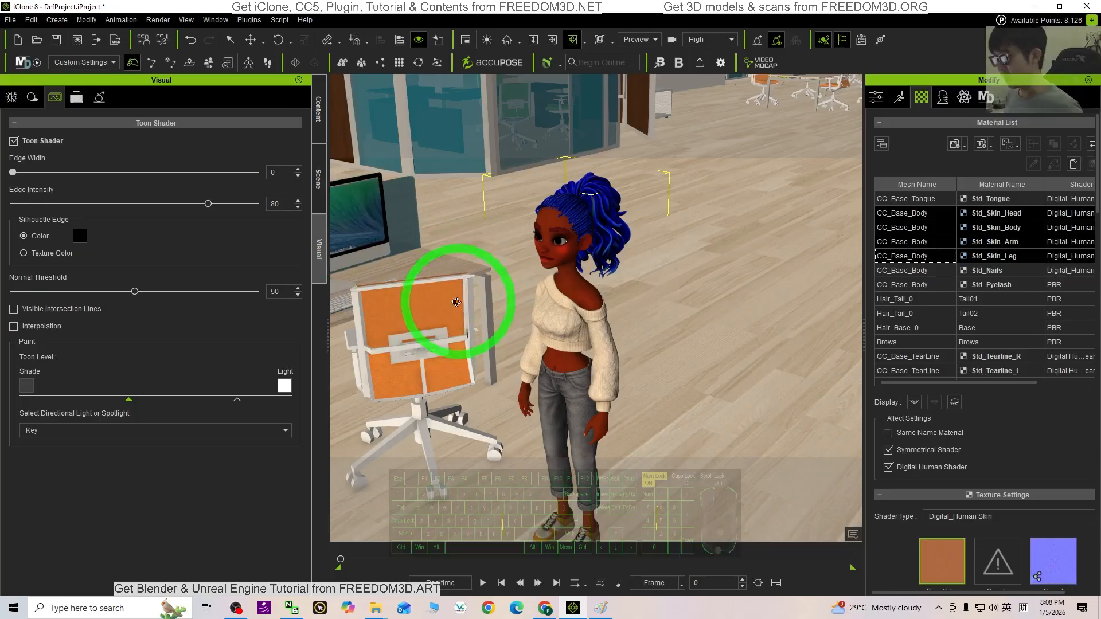
- Examine the skin shading of the toon-shaded character from the side and the front
key("x")
left_click_drag(451, 295, 518, 294)
key("c")
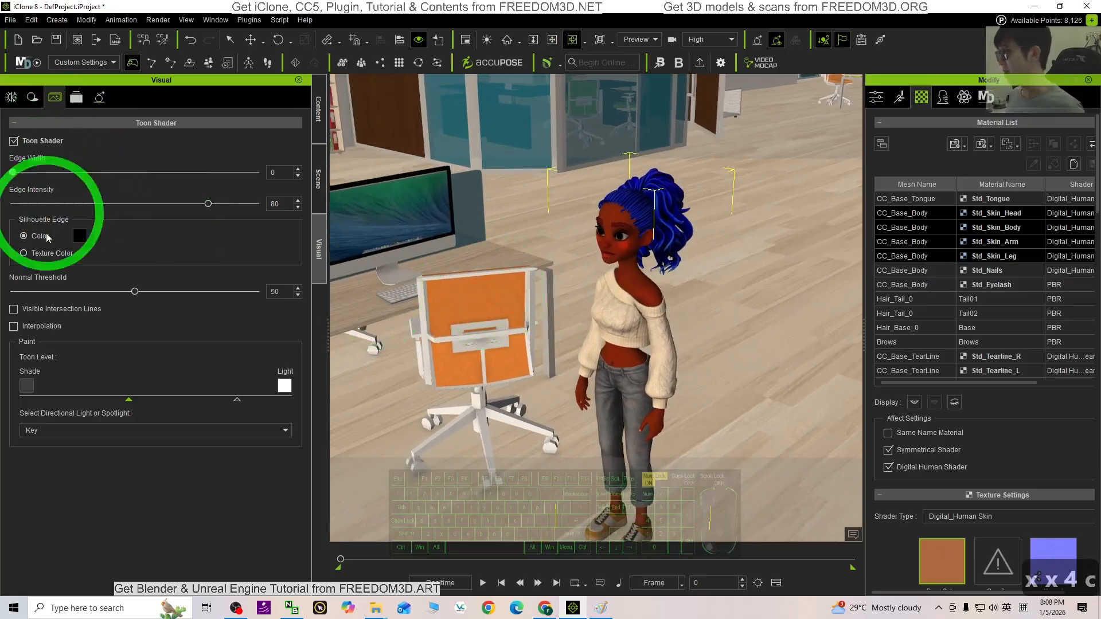
key("c")
left_click_drag(524, 386, 631, 378)
key("x")
left_click_drag(749, 338, 722, 333)
key("c")
mouse_move(721, 332)
left_mouse_down()
mouse_move(654, 319)
mouse_move(518, 328)
mouse_move(685, 335)
mouse_move(714, 320)
left_mouse_up()
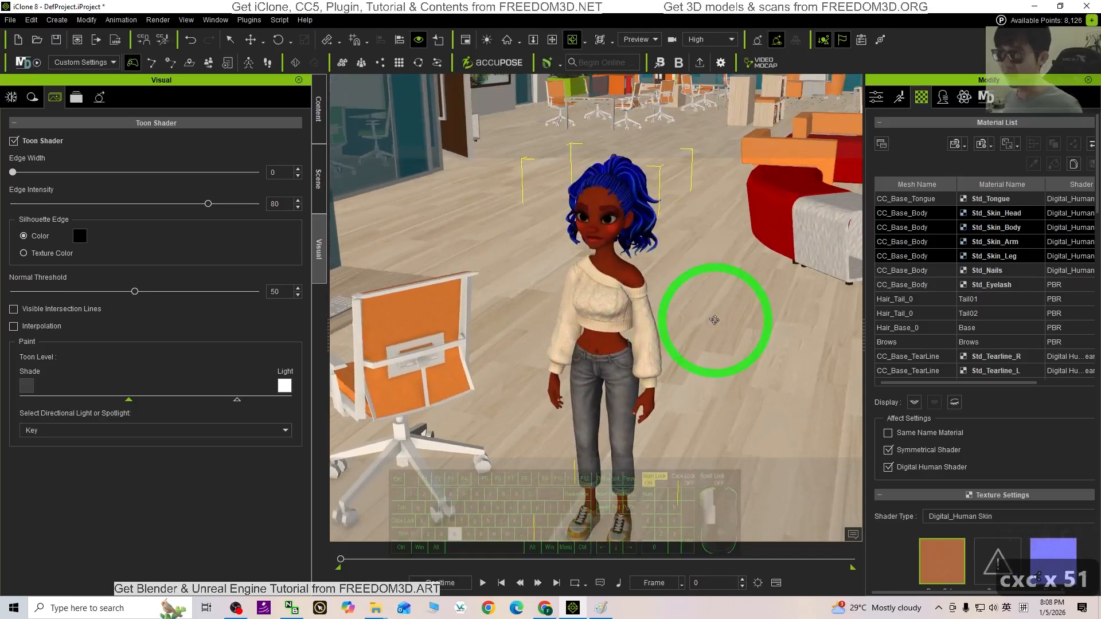
- Select the head, body, arm and leg skin materials and set their shader type to PBR
left_click(912, 214)
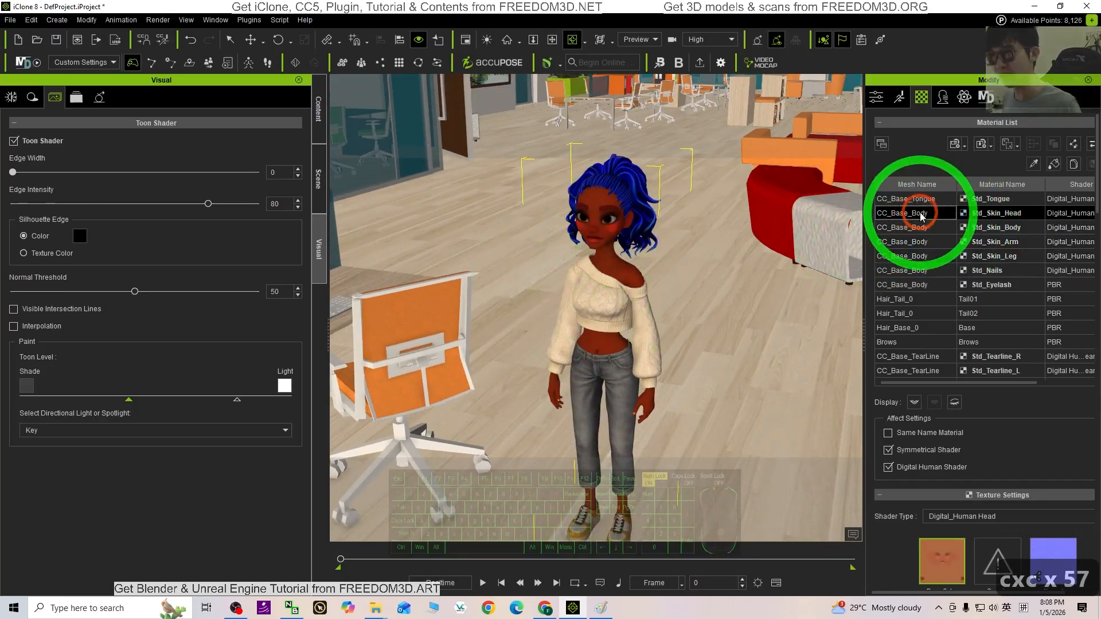
left_click(927, 260, "shift")
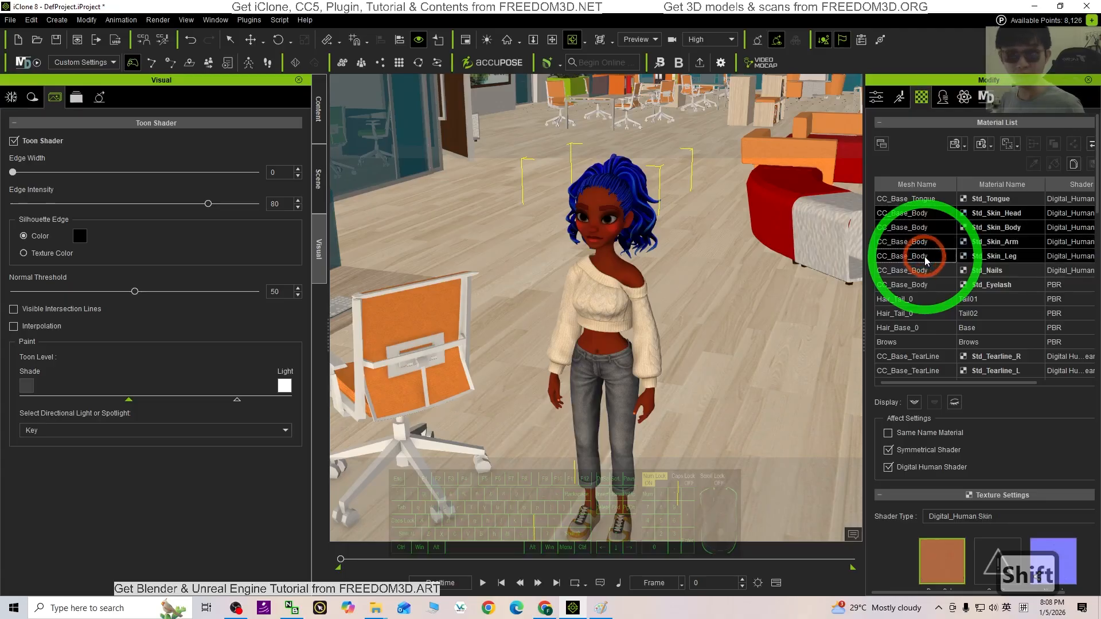
left_click(932, 516)
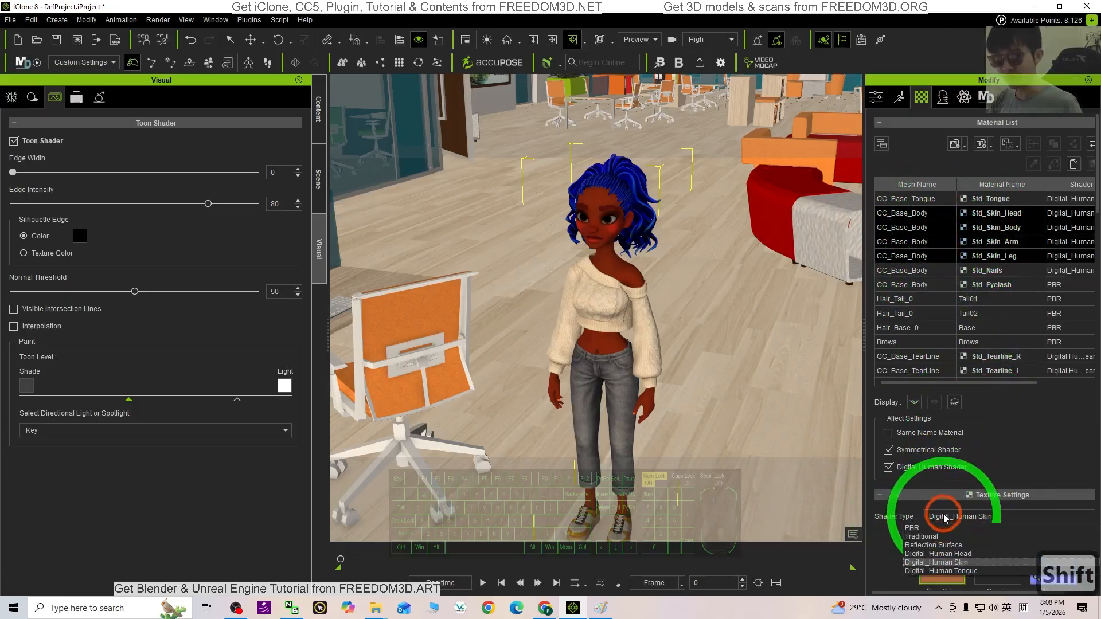
left_click(917, 528)
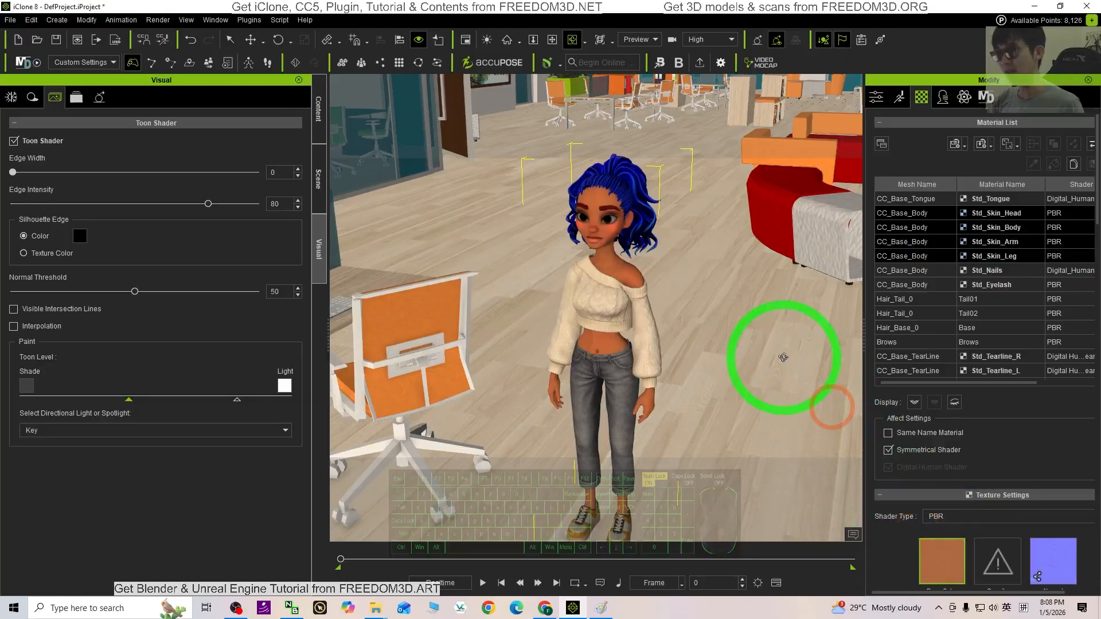
- Adjust the character's placement and rotation beside the orange office chair, and check the face and skin close up
right_click_drag(783, 358, 672, 387)
key("w")
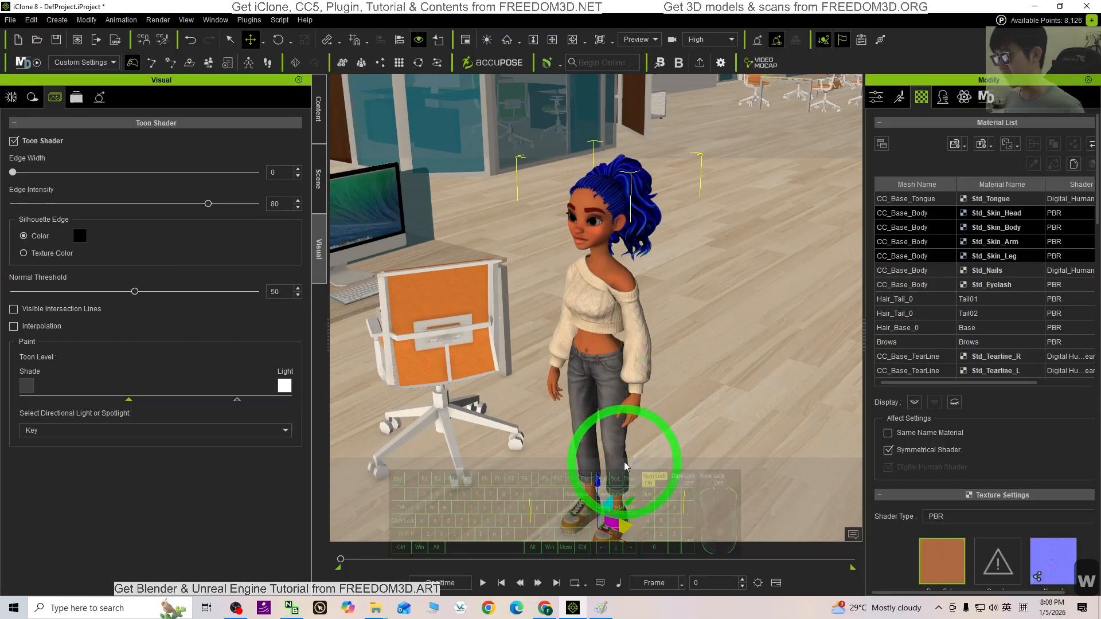
right_click_drag(638, 473, 635, 514)
left_click_drag(635, 522, 396, 518)
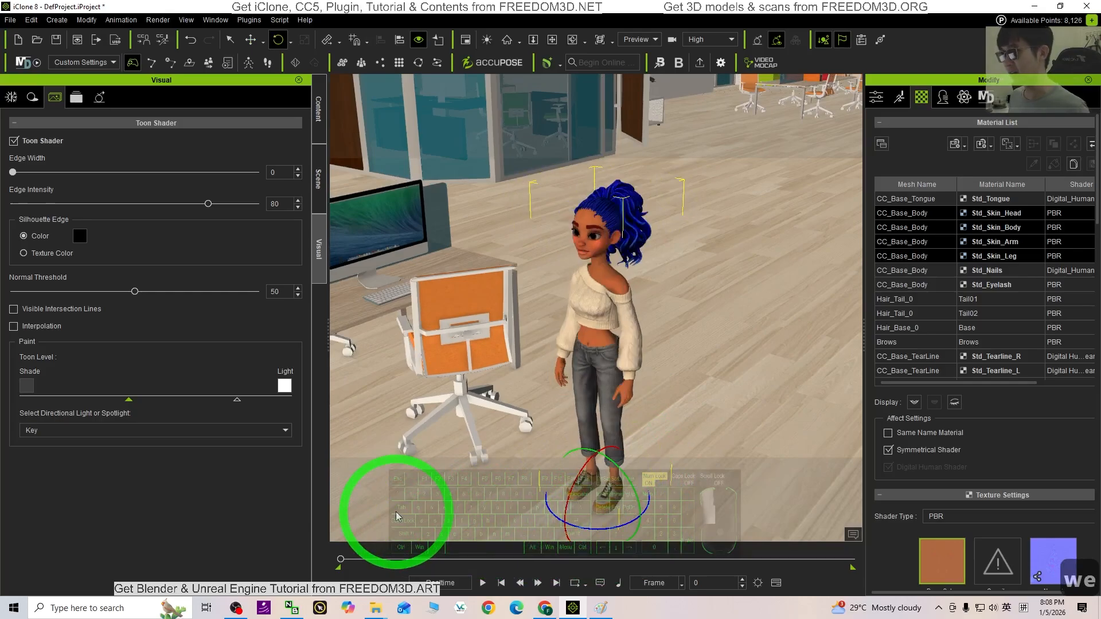
scroll(530, 204, "up", 5)
right_click_drag(579, 233, 632, 220)
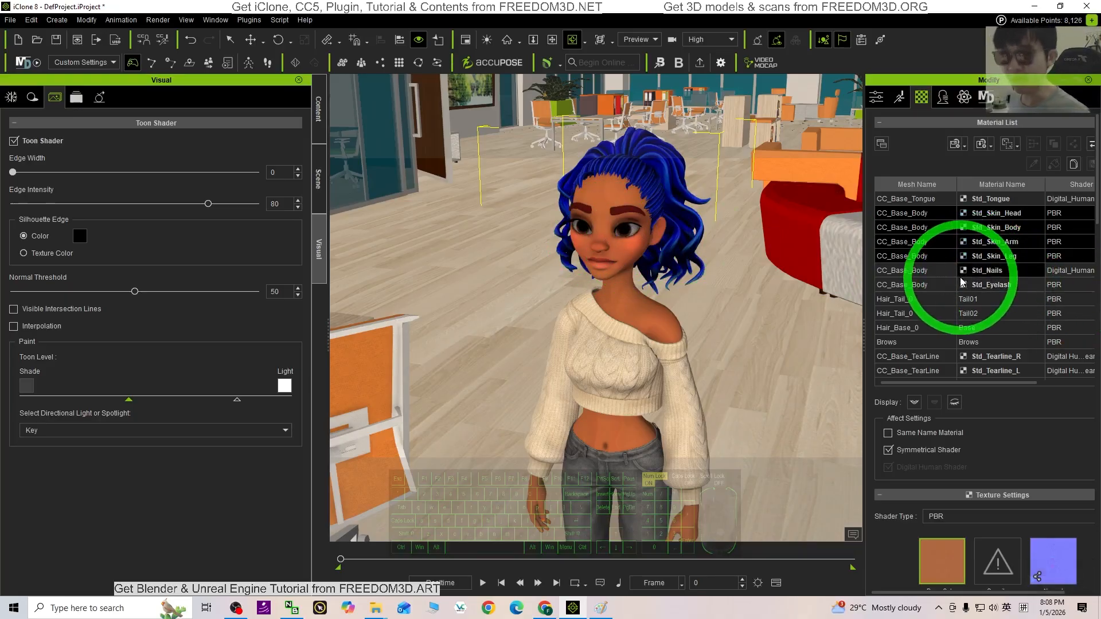
- Select the Std_Eye_R, Std_Cornea_R, Std_Eye_L and Std_Cornea_L materials and set their shader type to PBR
scroll(962, 281, "down", 5)
left_click(919, 235)
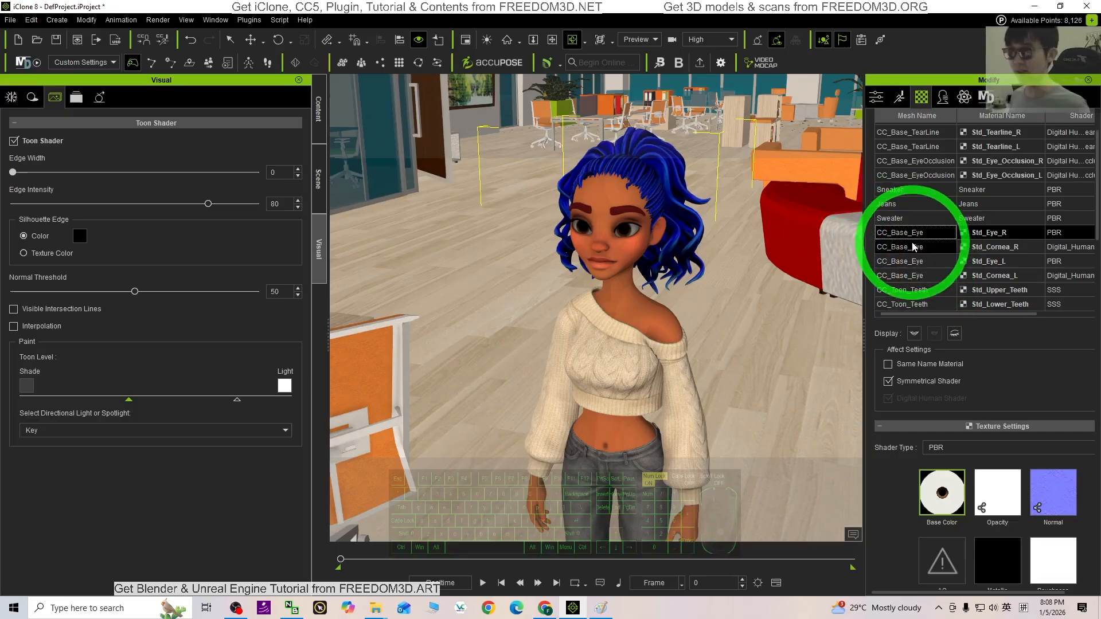
left_click(925, 278, "shift")
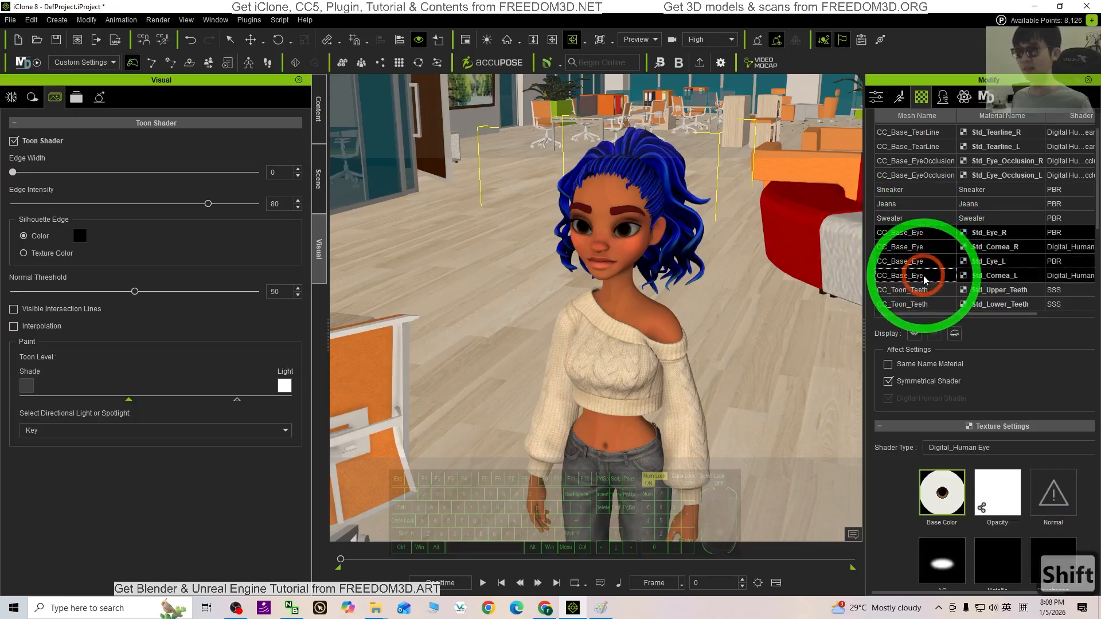
scroll(539, 391, "down", 5)
key("x")
left_click_drag(673, 363, 679, 360)
key("c")
left_click_drag(678, 360, 629, 359)
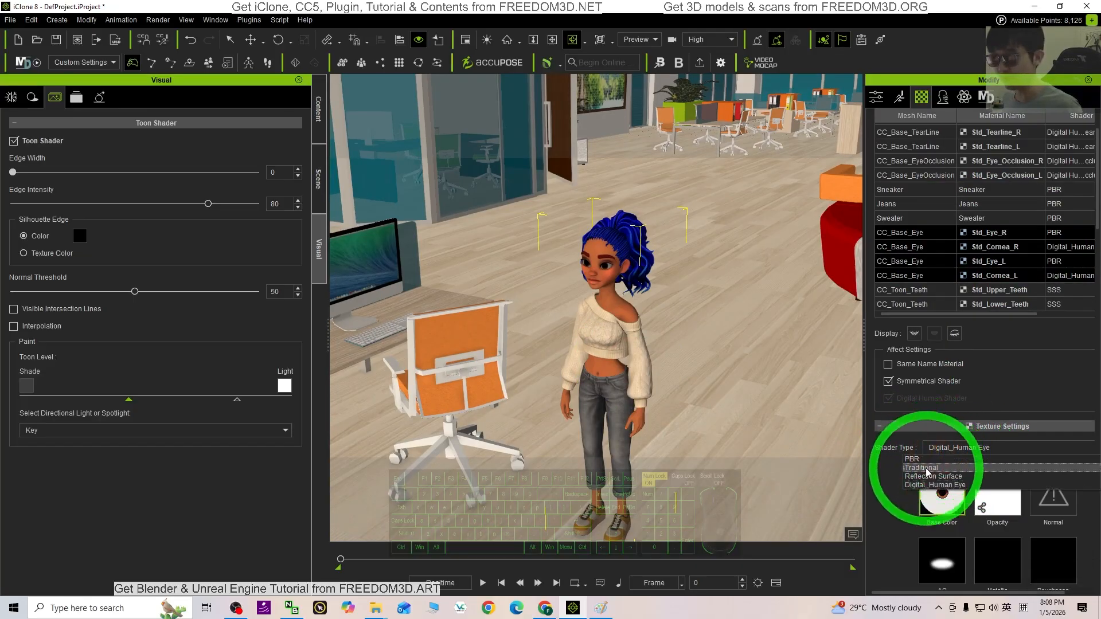
left_click(919, 459)
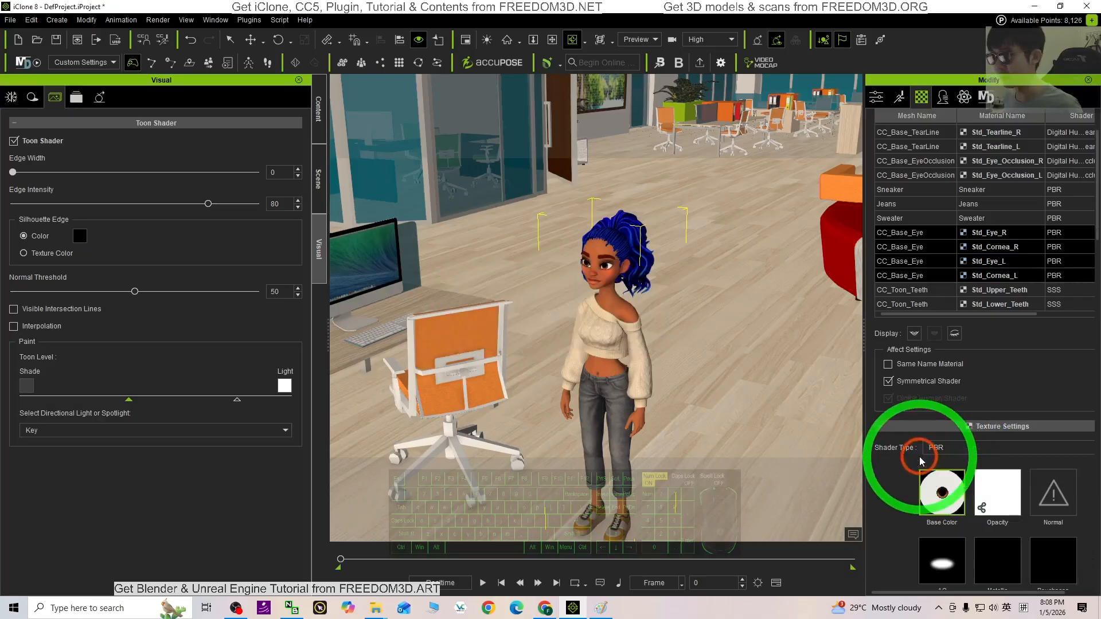
- Check the character's eyes and skin, and move the character farther back beside the office chair
scroll(570, 221, "up", 8)
scroll(724, 263, "down", 6)
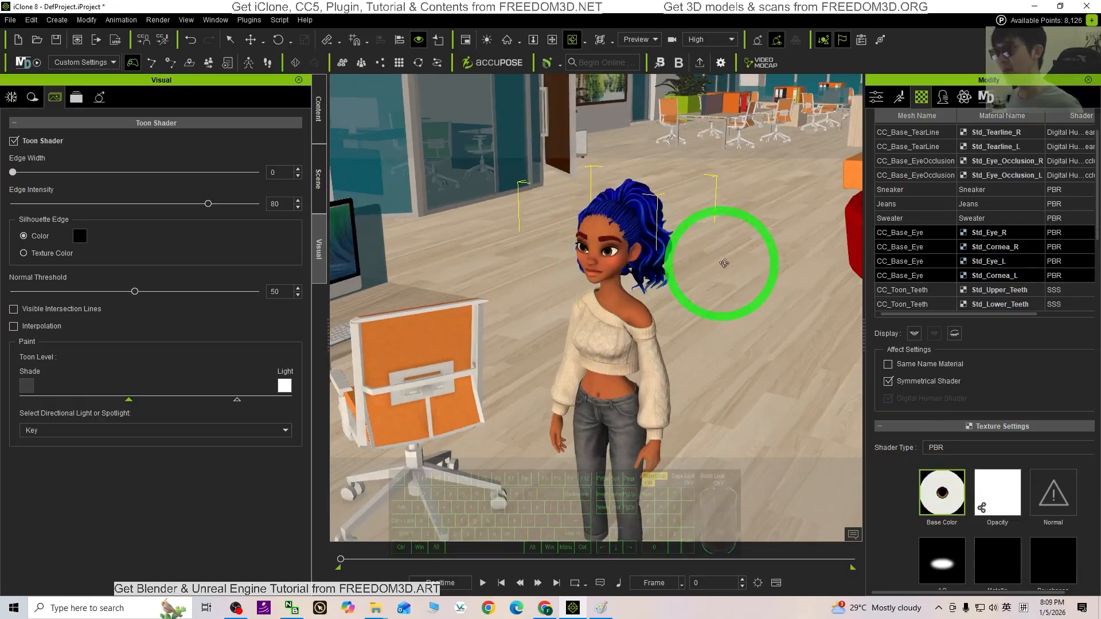
key("x")
mouse_move(688, 327)
left_mouse_down()
mouse_move(754, 341)
mouse_move(611, 281)
mouse_move(363, 315)
mouse_move(941, 314)
mouse_move(593, 249)
mouse_move(565, 270)
mouse_move(634, 332)
mouse_move(677, 310)
left_mouse_up()
key("c")
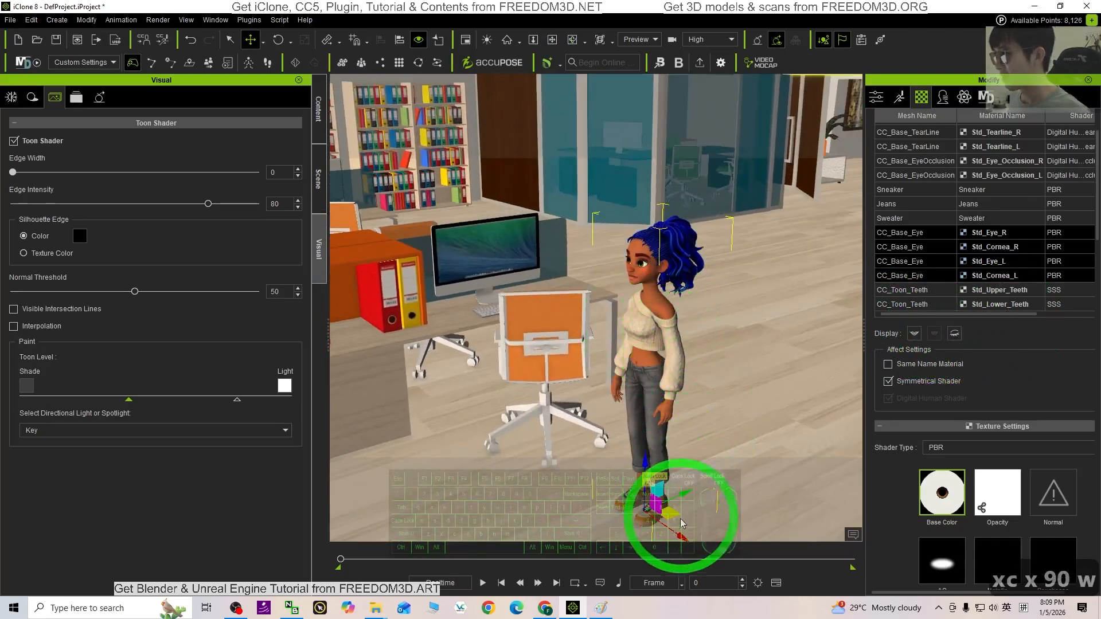
left_click_drag(668, 512, 675, 335)
key("c")
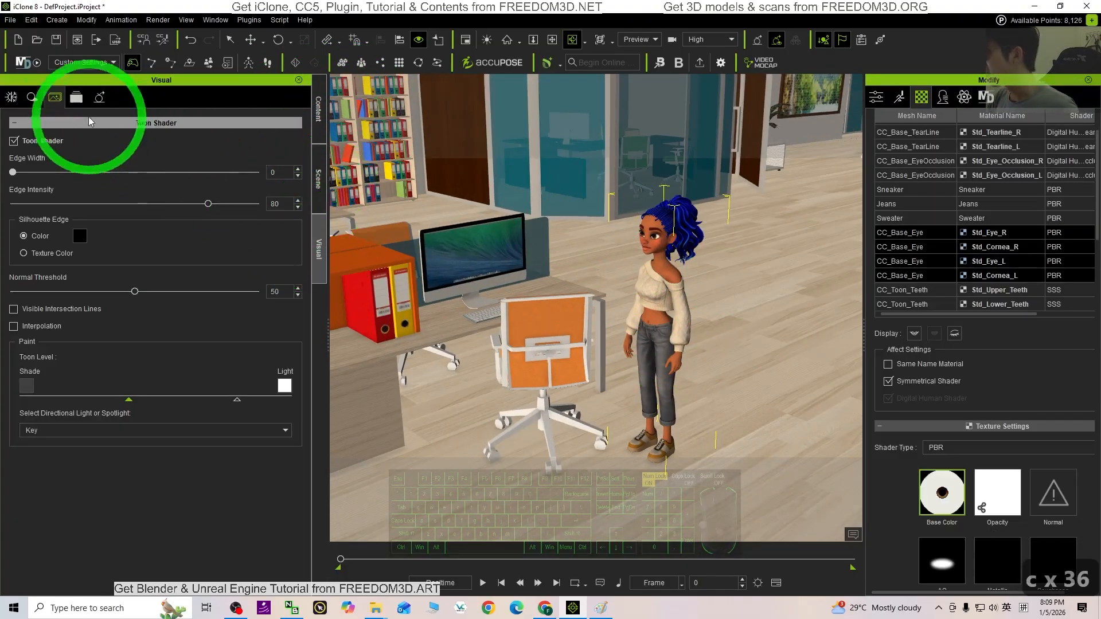
- Set the Image Based Lighting strength to 17 in the visual settings
left_click(11, 97)
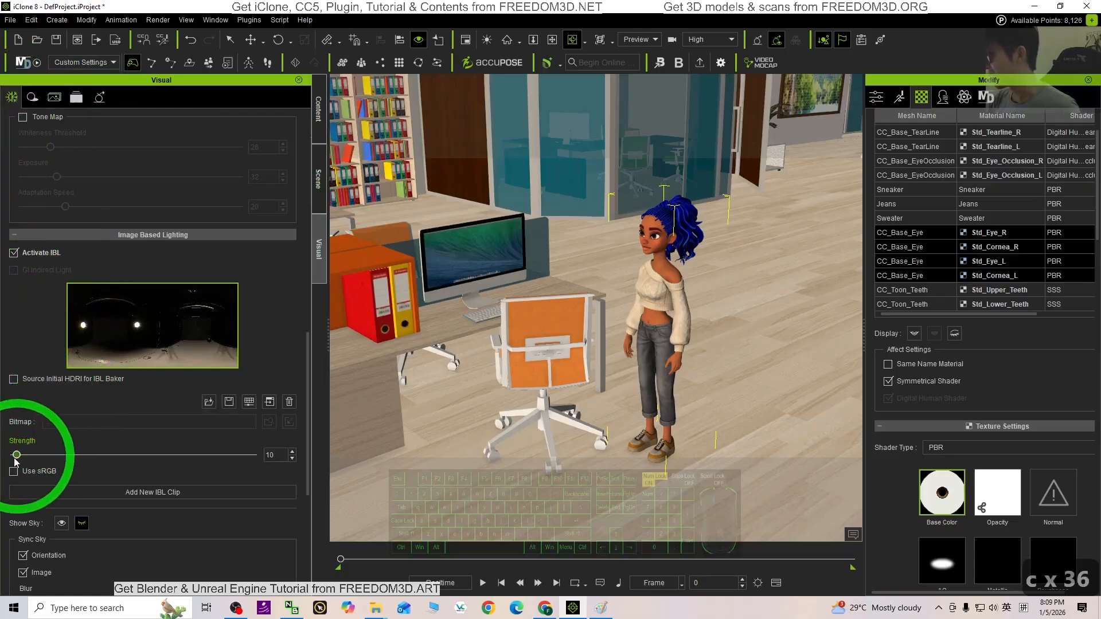
mouse_move(25, 459)
left_mouse_down()
mouse_move(38, 457)
mouse_move(18, 461)
left_mouse_up()
left_click_drag(19, 461, 22, 469)
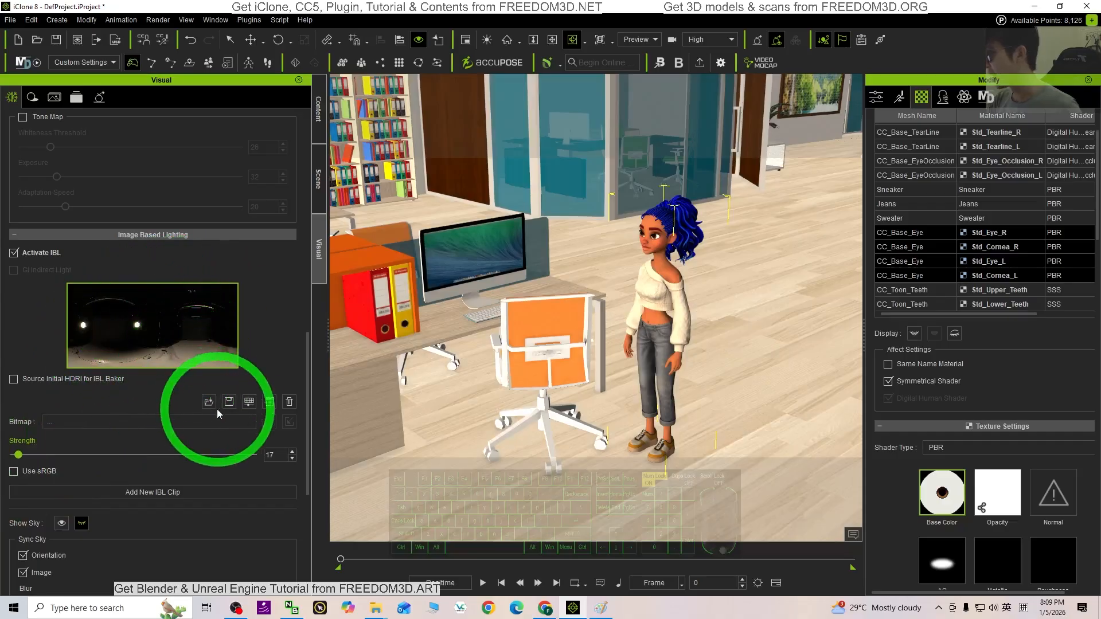
- Try an X rotation of 180 in the IBL transform and undo it
scroll(182, 310, "down", 5)
scroll(198, 332, "down", 2)
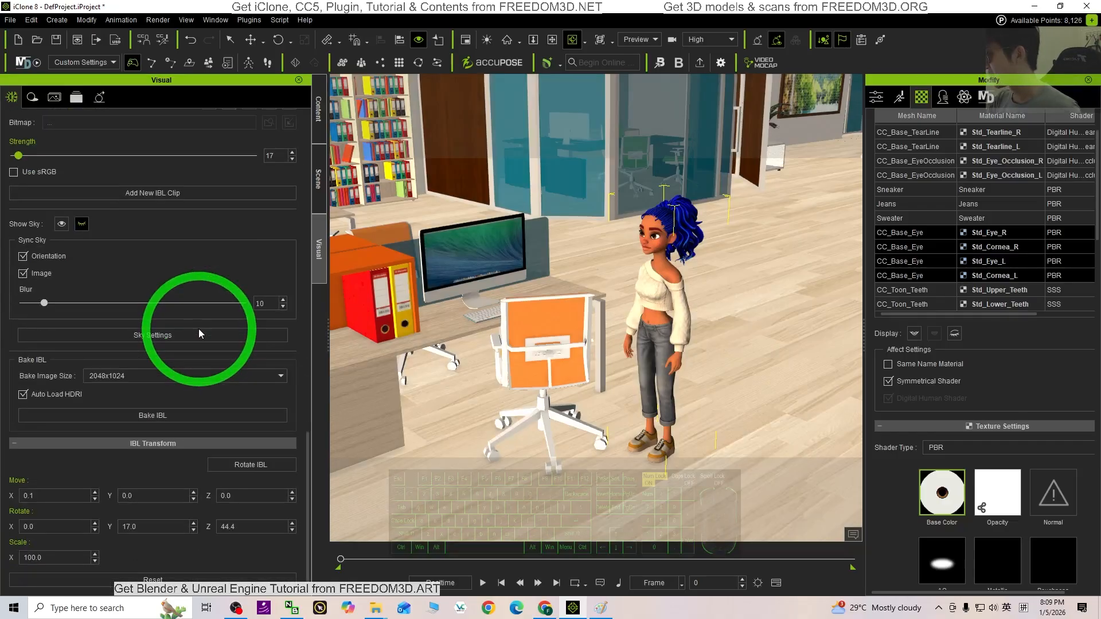
left_click(47, 528)
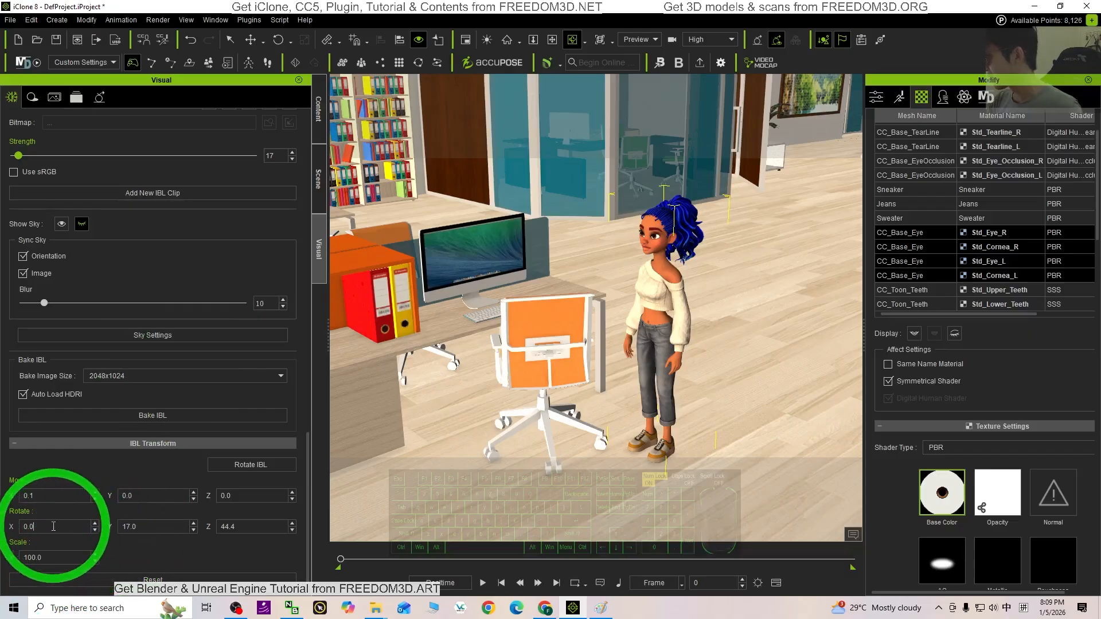
left_click_drag(50, 541, 1, 521)
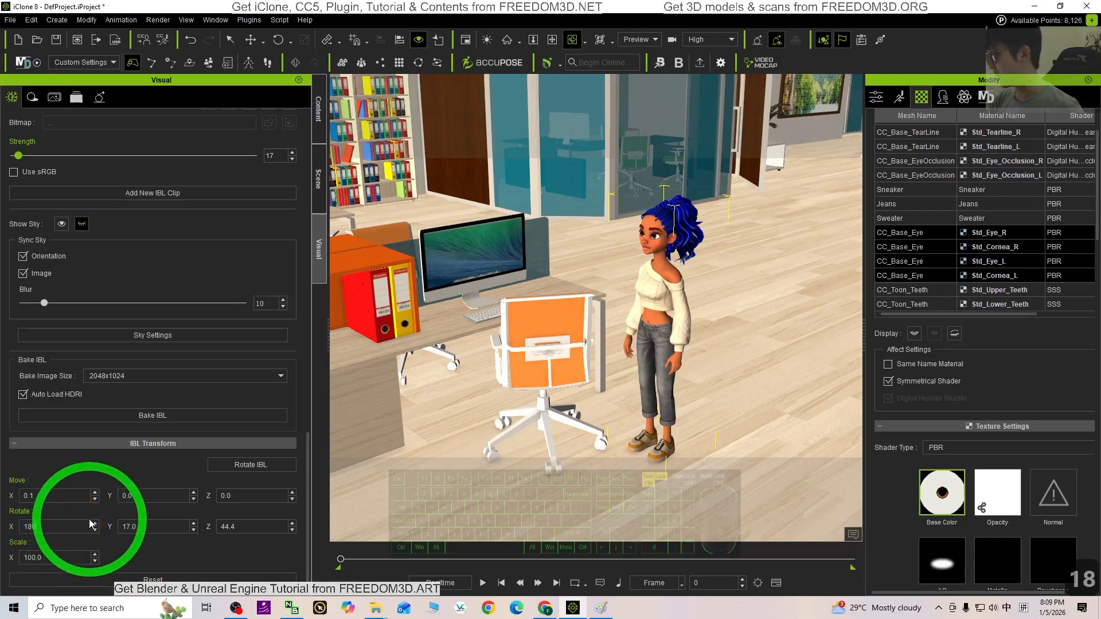
key("Return")
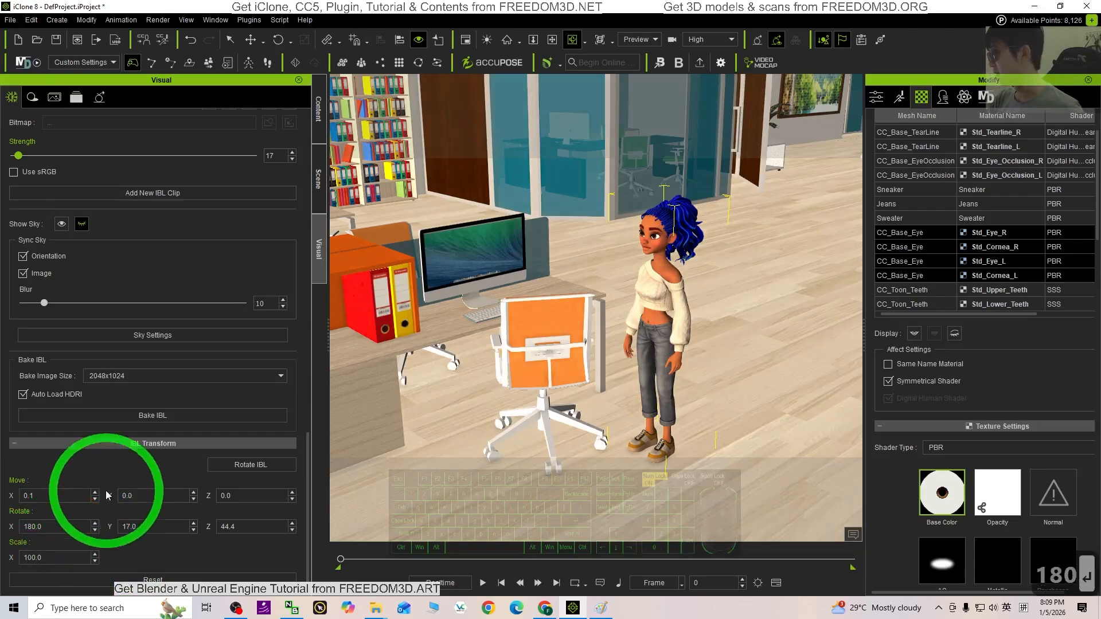
left_click_drag(61, 528, 0, 519)
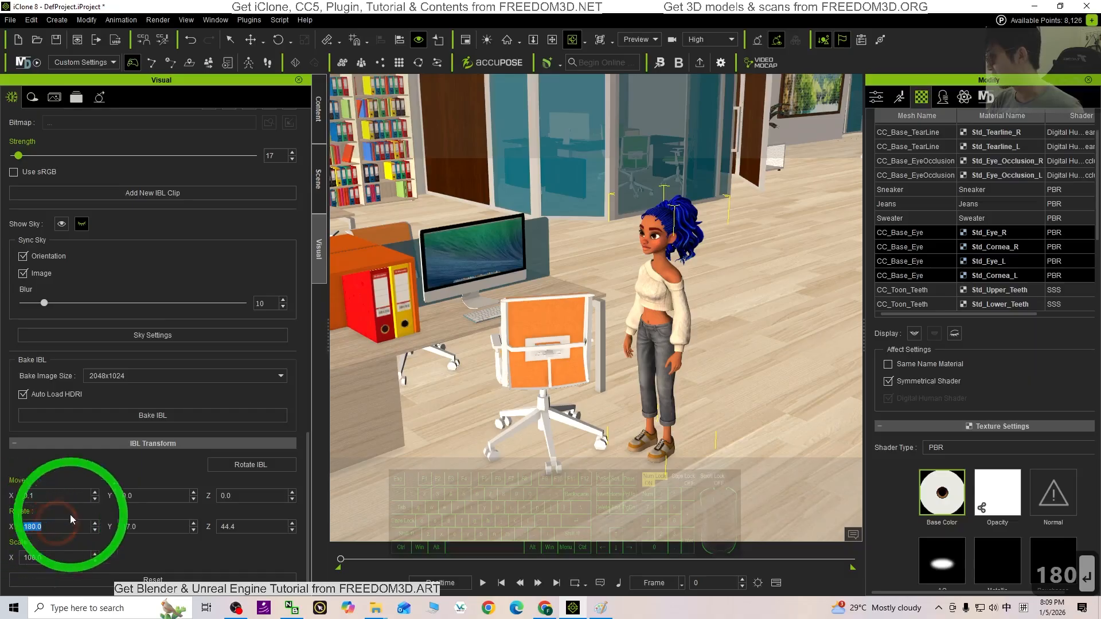
left_click(192, 46)
- Set the Z rotation of the IBL transform to 44.6
scroll(736, 273, "up", 2)
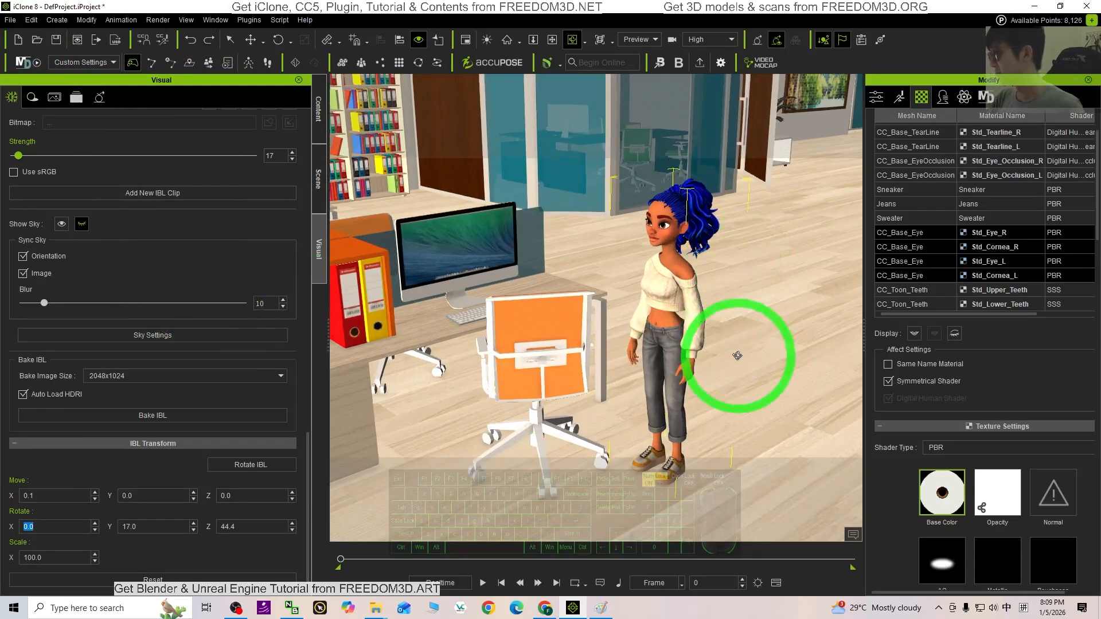
left_click(238, 526)
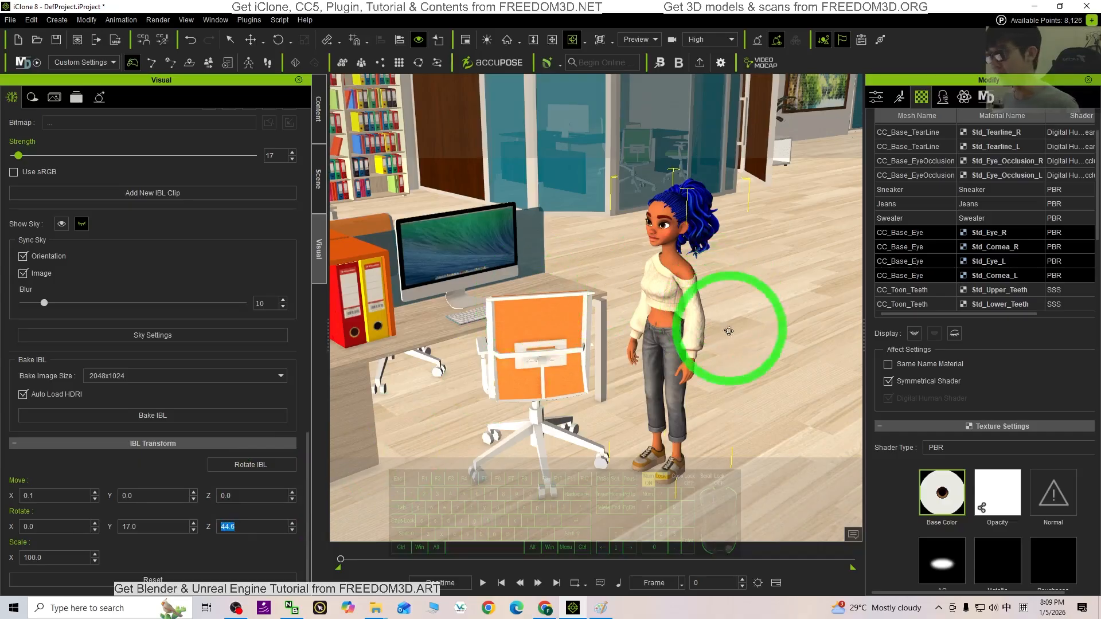
left_click(741, 360)
- Examine the relit character and the surrounding office scene from several angles and distances
key("x")
left_click_drag(728, 363, 681, 361)
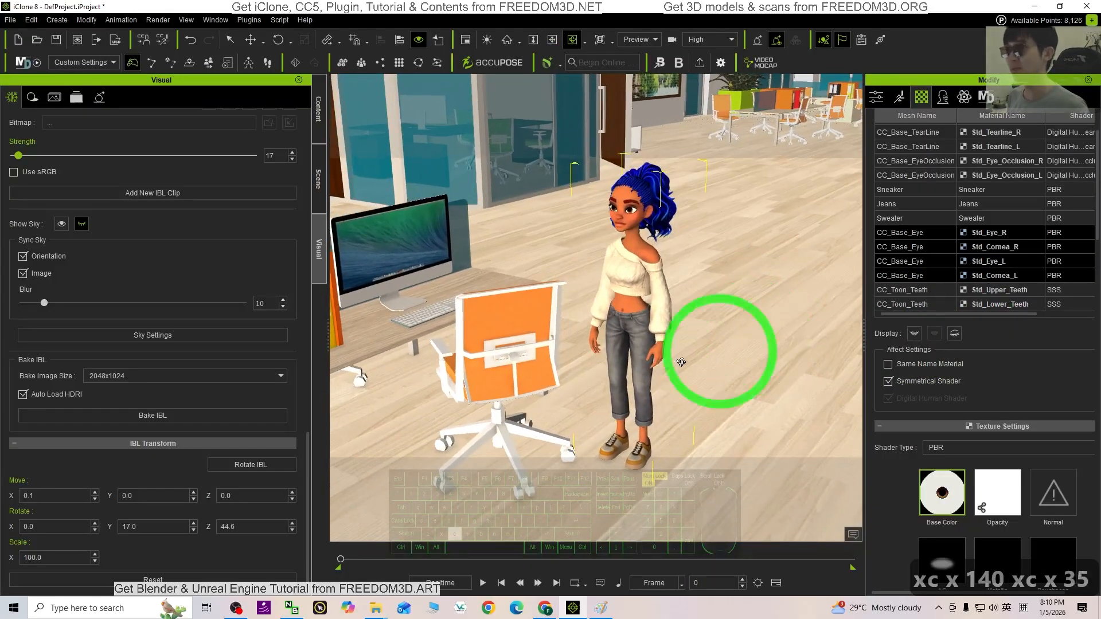
left_click_drag(698, 435, 691, 393)
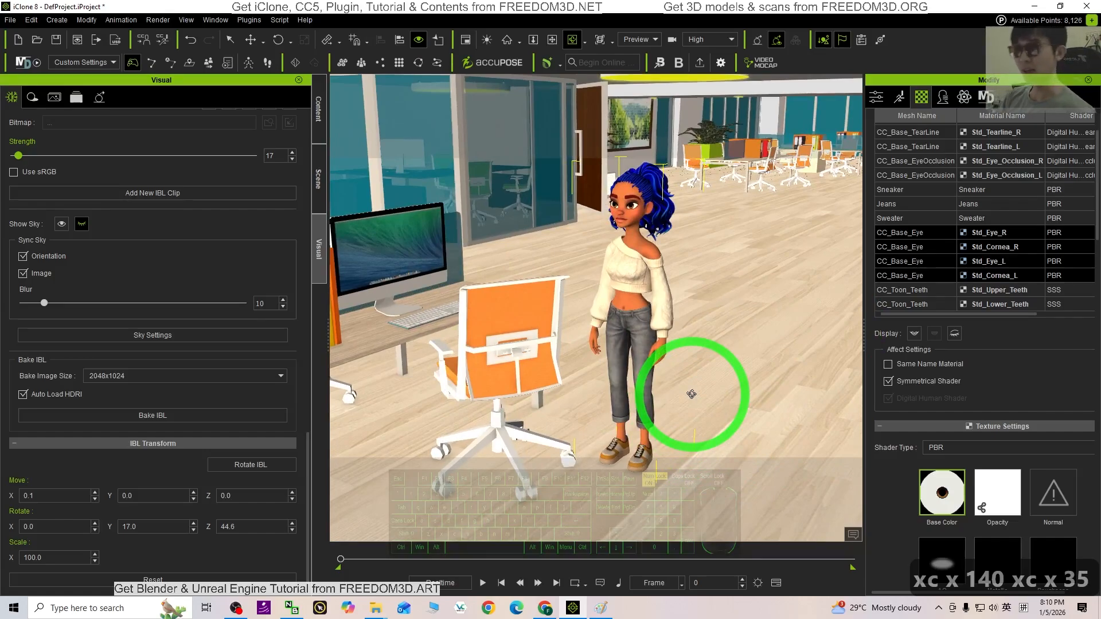
left_click_drag(595, 253, 624, 331)
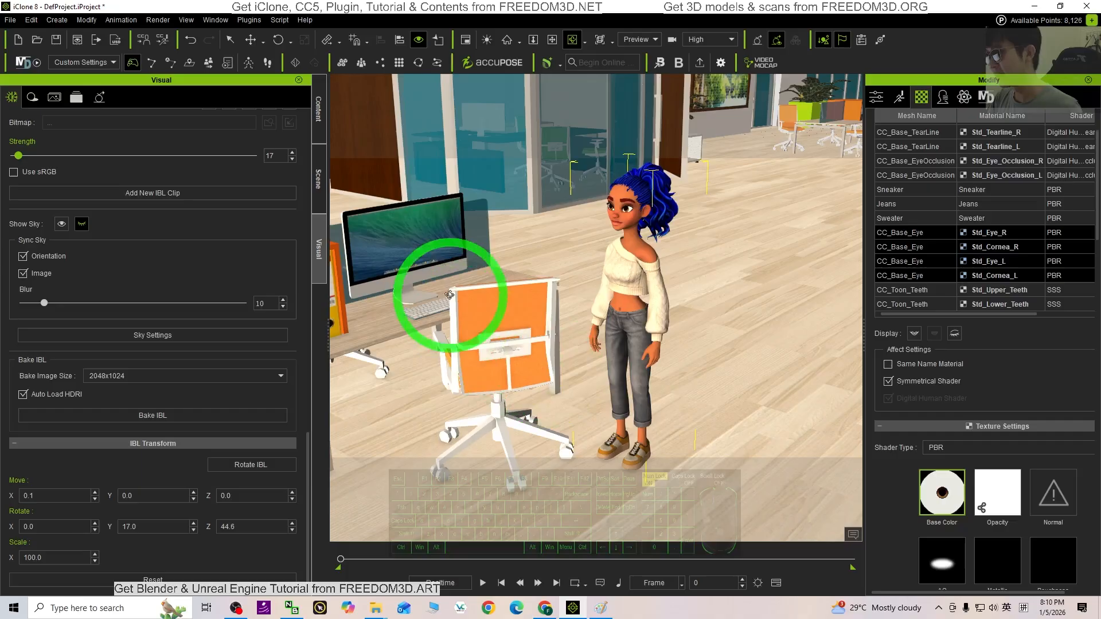
left_click(496, 238)
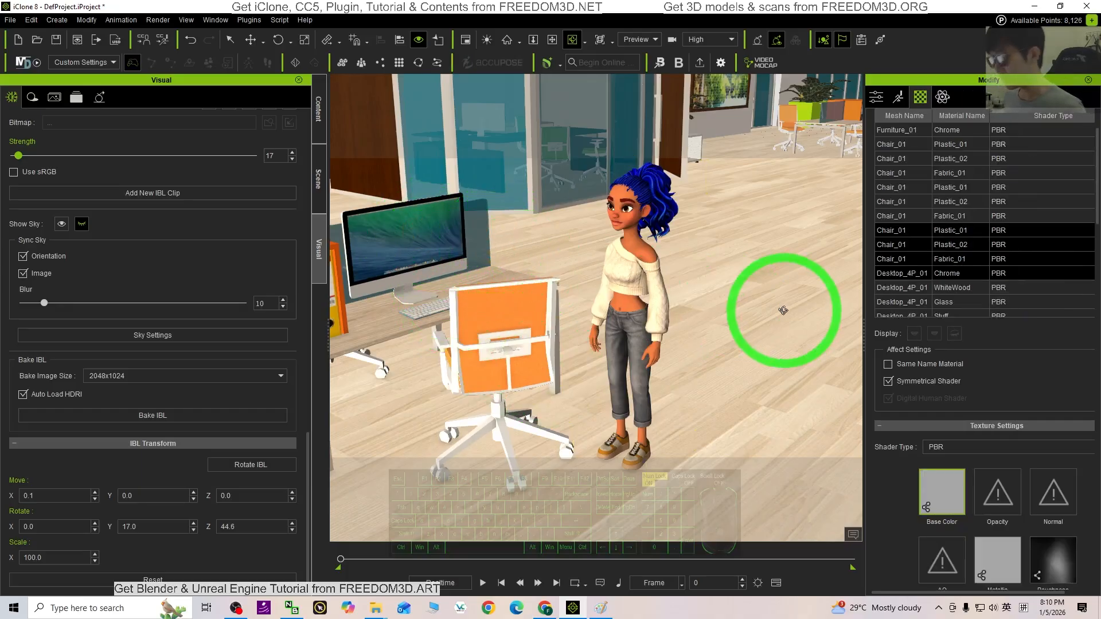
left_click_drag(783, 310, 720, 339)
scroll(699, 337, "down", 8, "shift")
key("x")
key("c")
scroll(745, 289, "up", 10, "shift")
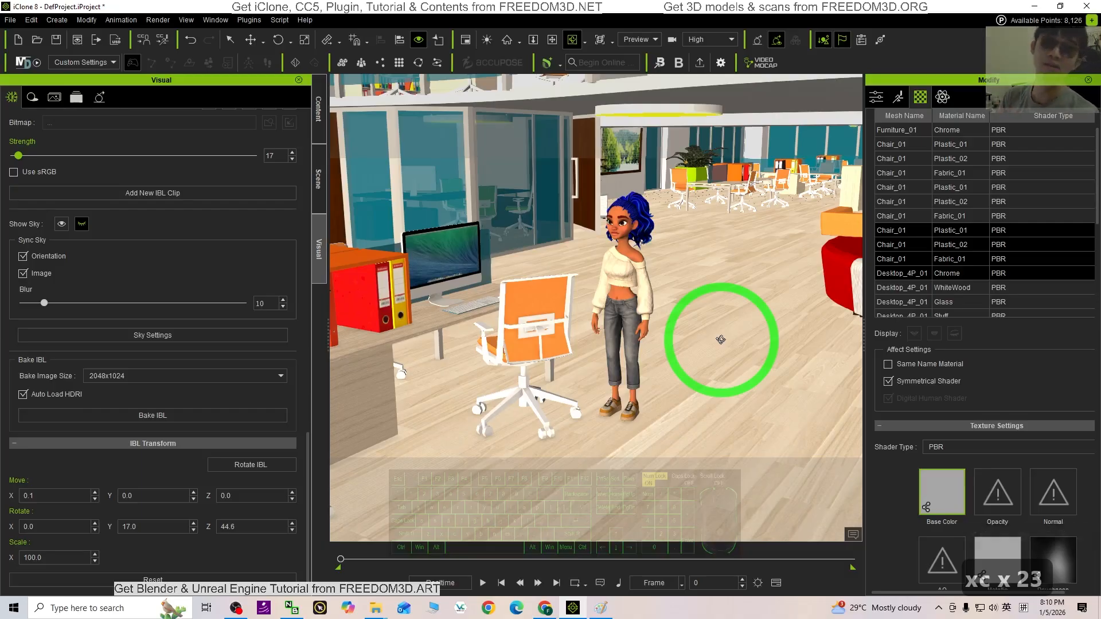
left_click_drag(721, 340, 716, 299)
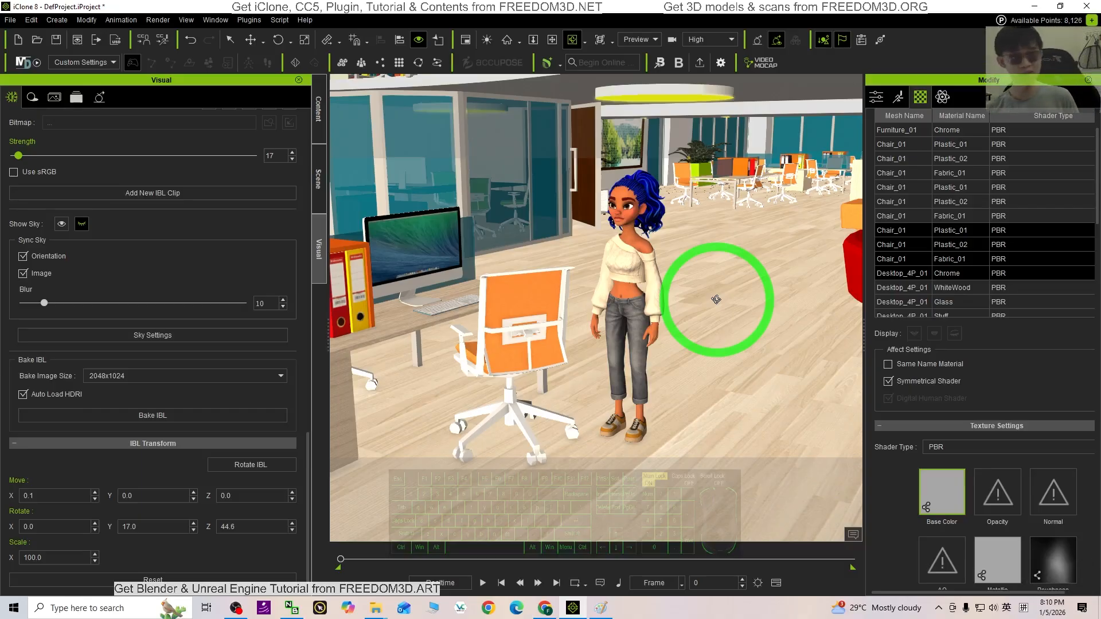
left_click_drag(716, 300, 738, 347)
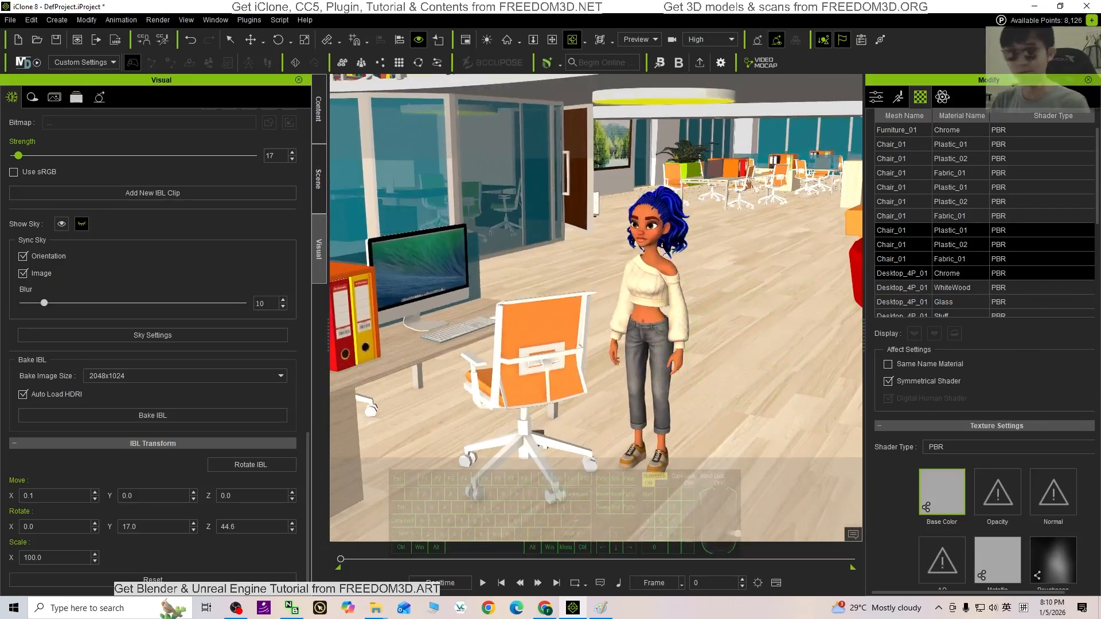